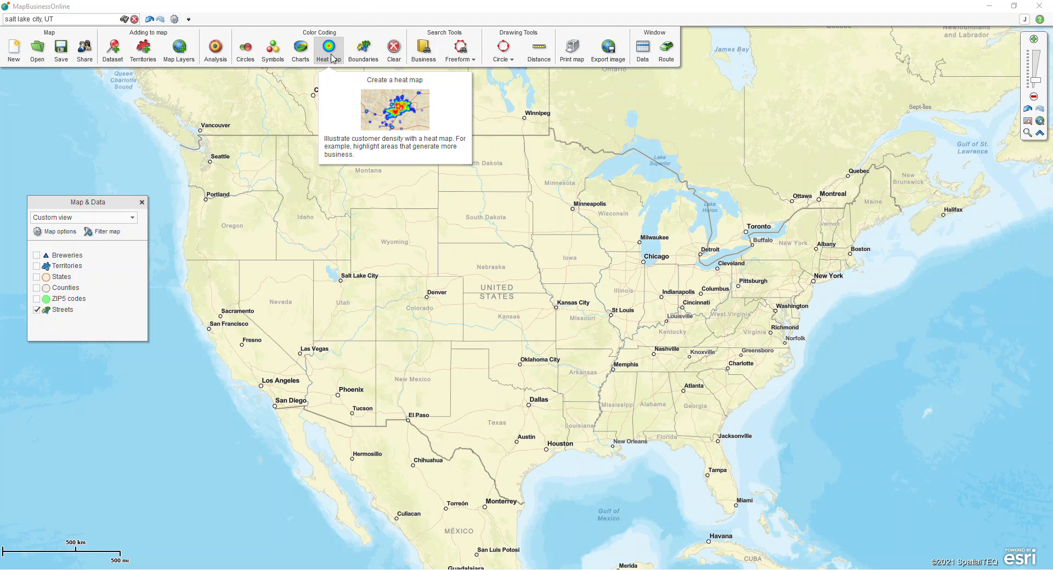
Step: Start boundary color coding on the ZIP5 codes map layer
left_click(361, 58)
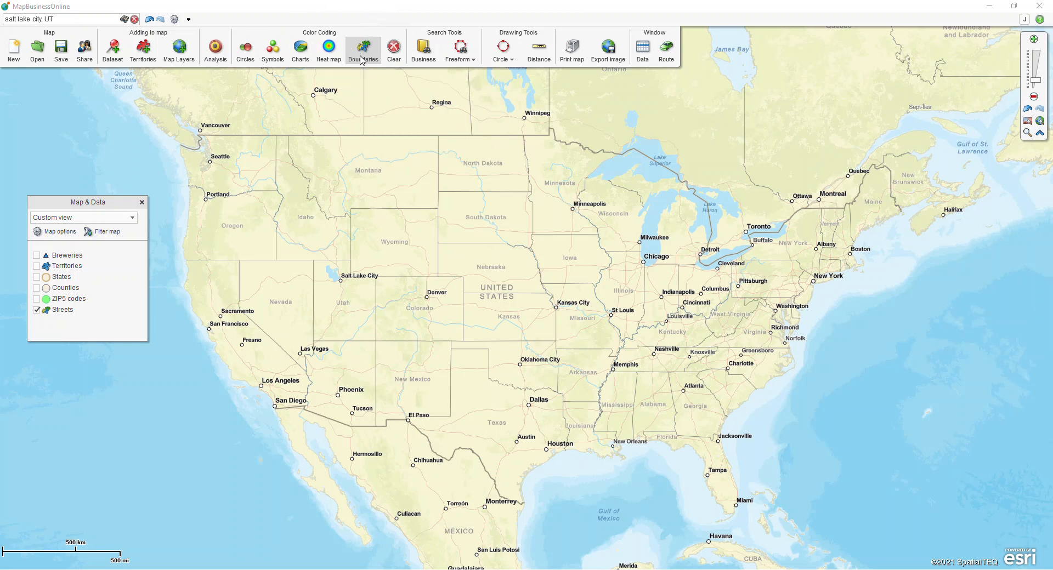
left_click(361, 60)
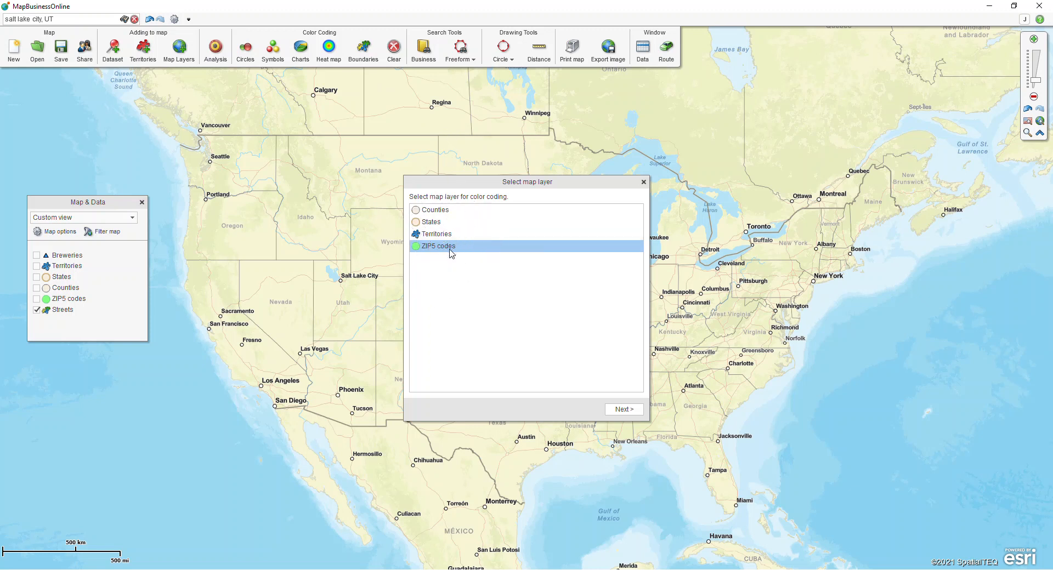
left_click(620, 411)
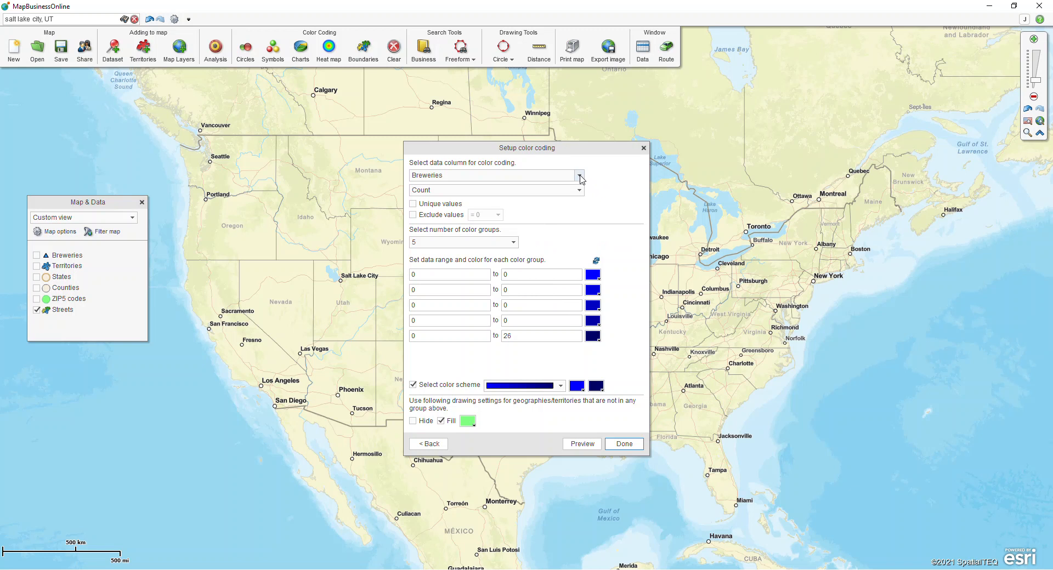
Step: Choose Demographic data as the source and Median household income (2020) as the color-coding column
left_click(579, 176)
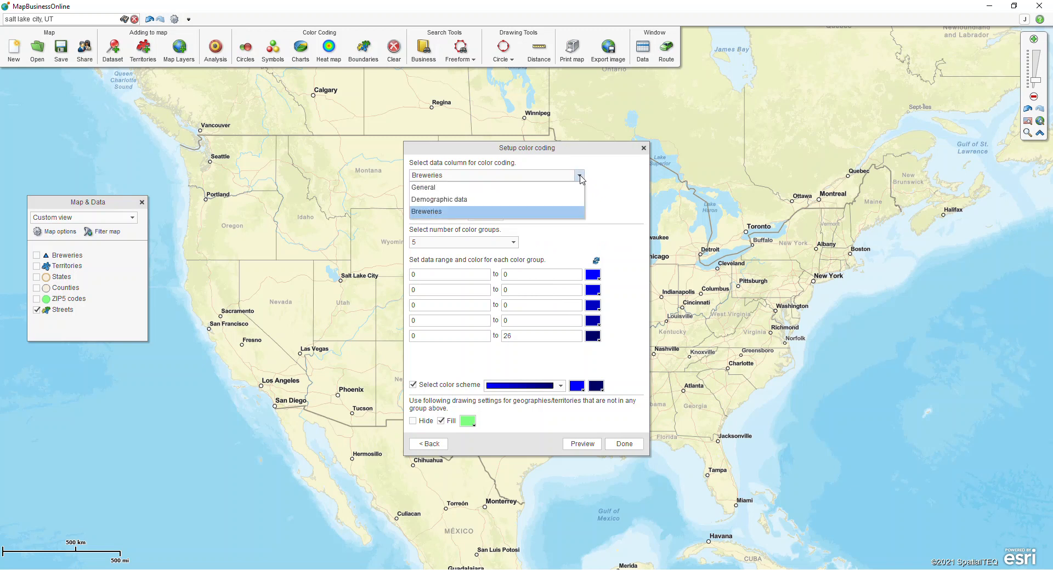
left_click(490, 200)
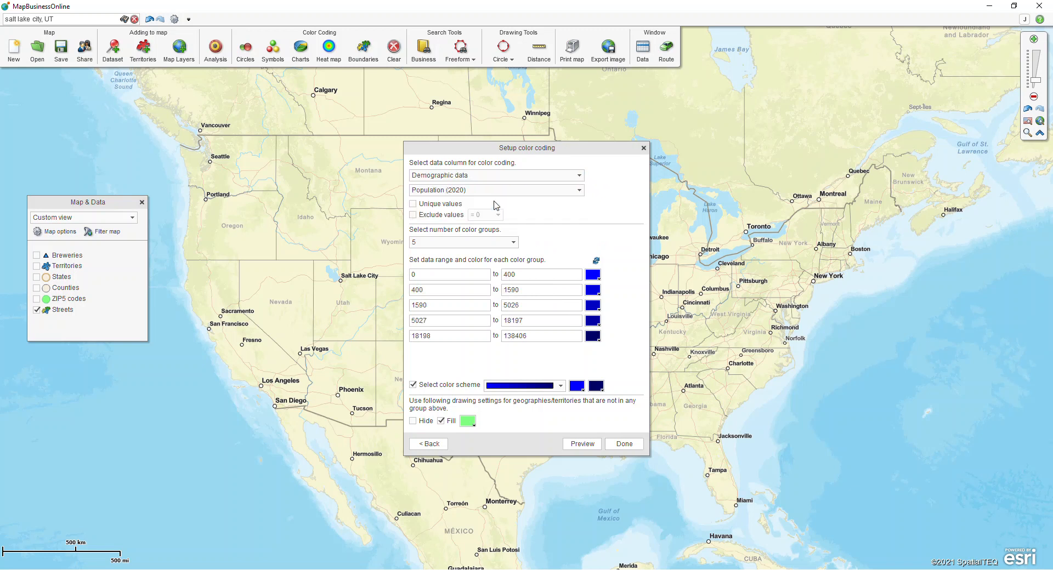
left_click(579, 190)
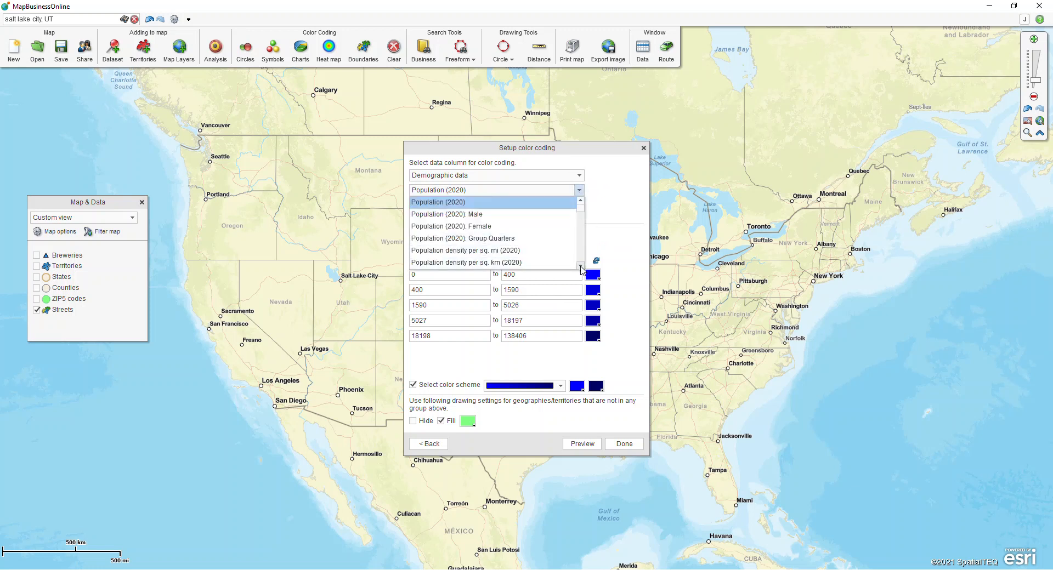
left_click(579, 266)
left_click_drag(580, 267, 581, 267)
left_click(581, 202)
left_click(581, 201)
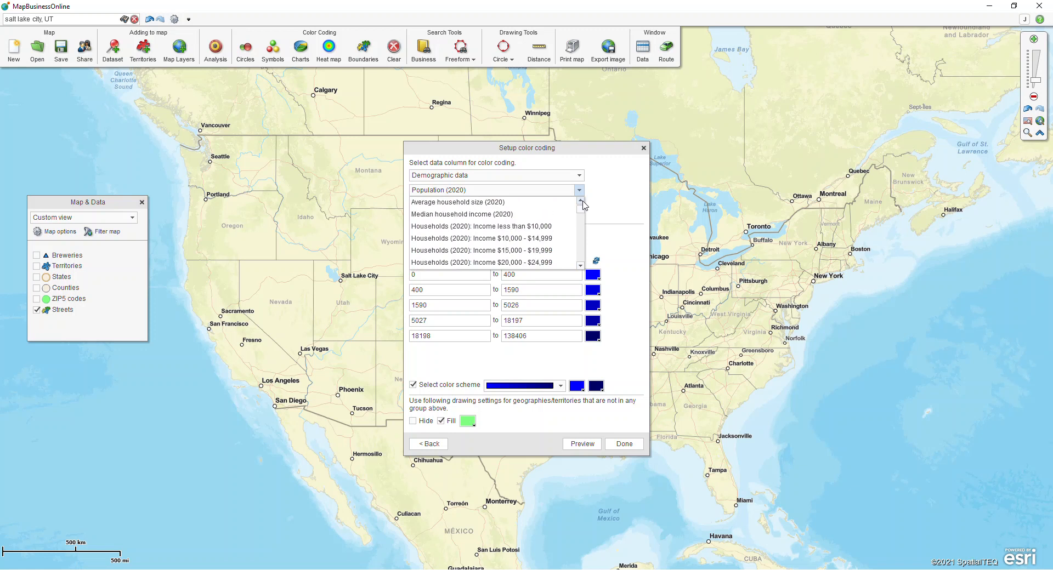
left_click(481, 214)
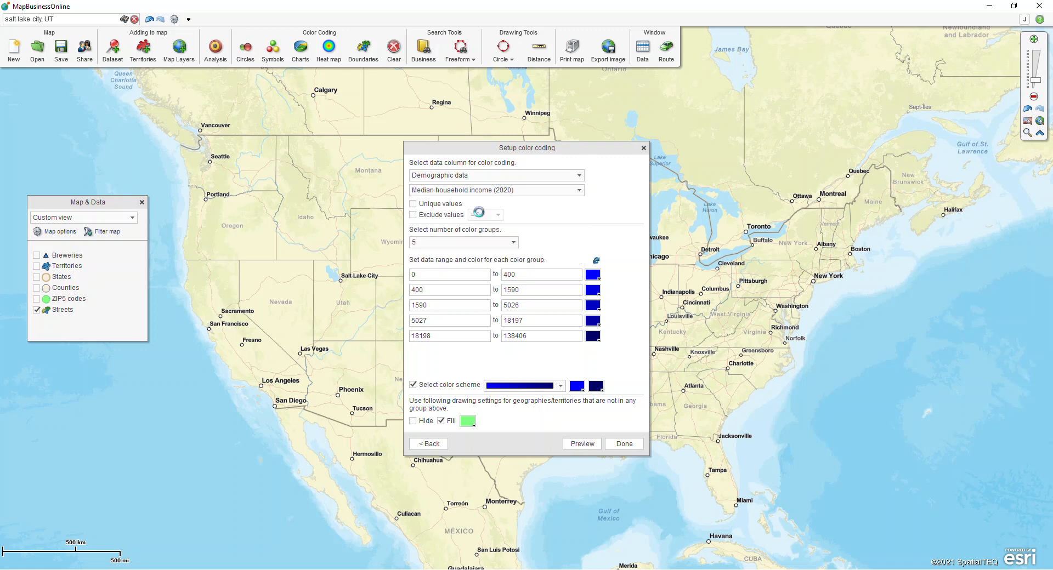
Step: Set the number of color groups to 4 and apply the multicolor color scheme
left_click(513, 243)
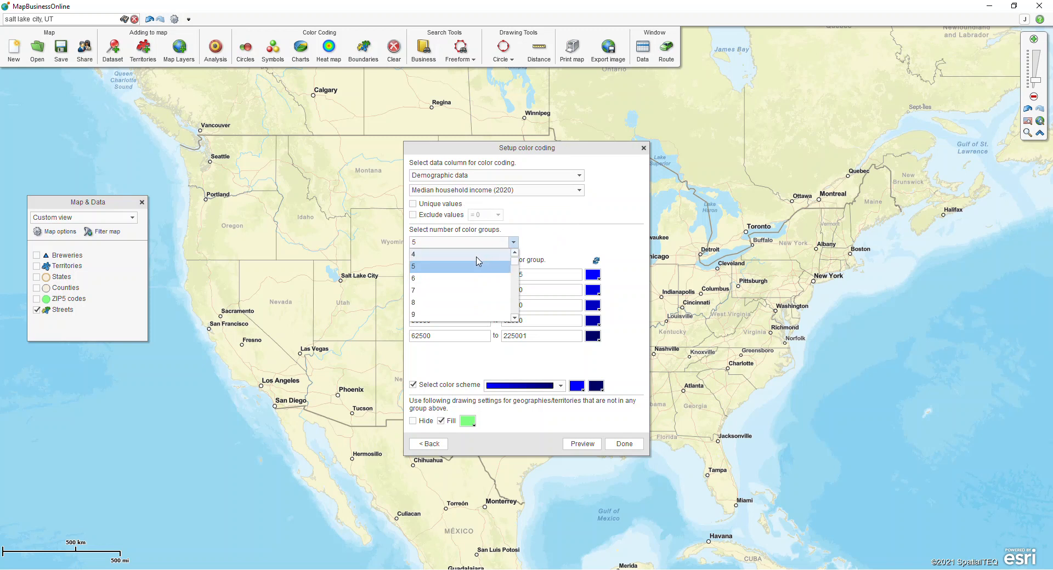
left_click(477, 256)
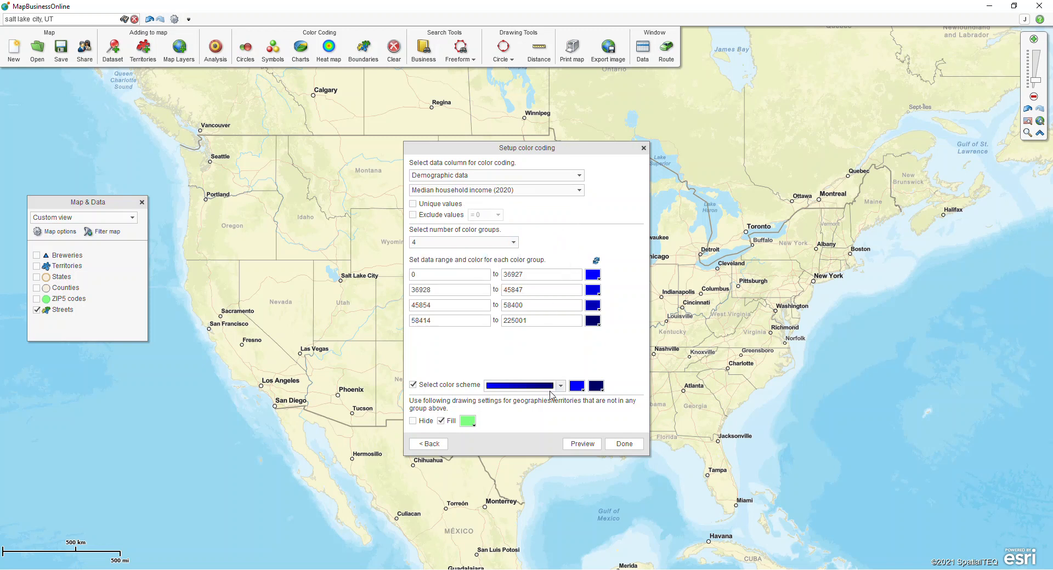
left_click(561, 387)
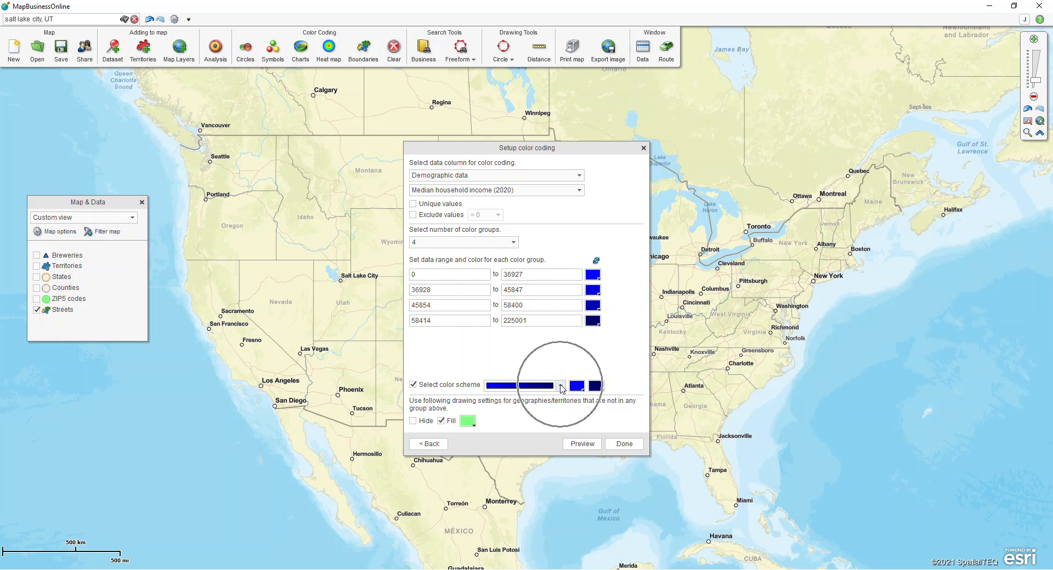
left_click(539, 434)
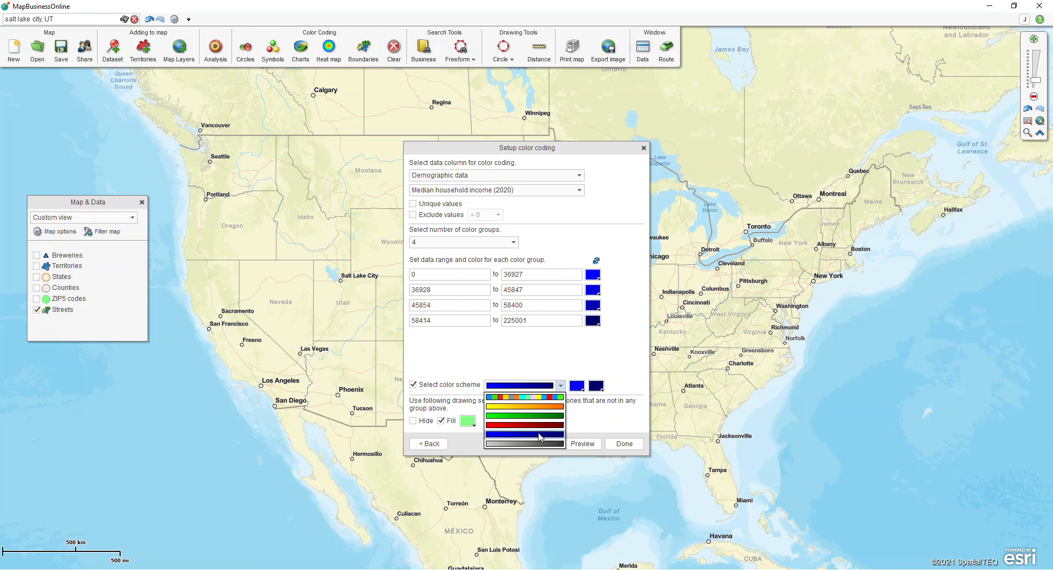
left_click(532, 397)
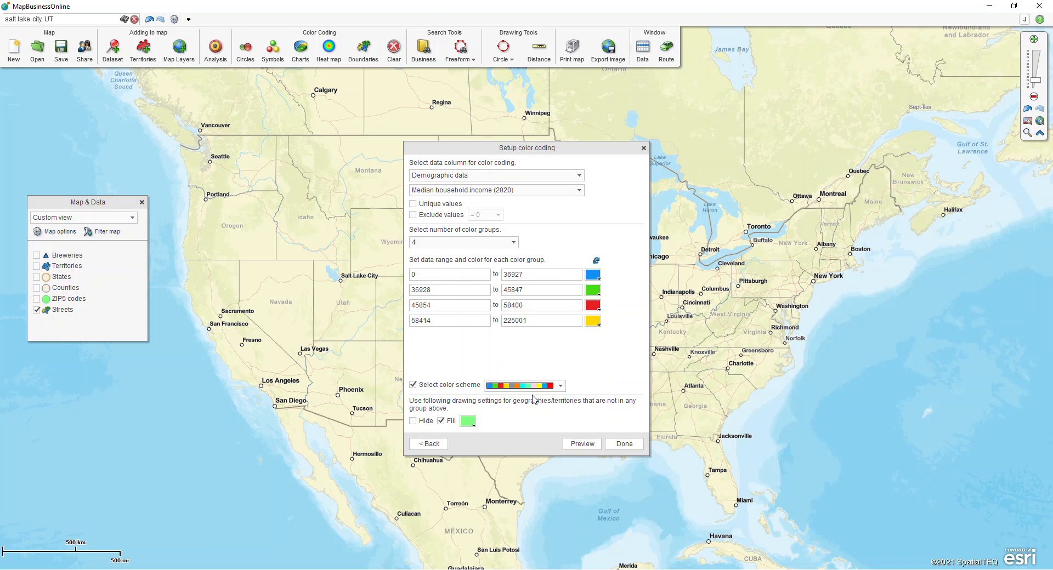
Step: Color the highest income group magenta and the lowest group dark navy, then apply the color coding
left_click(592, 321)
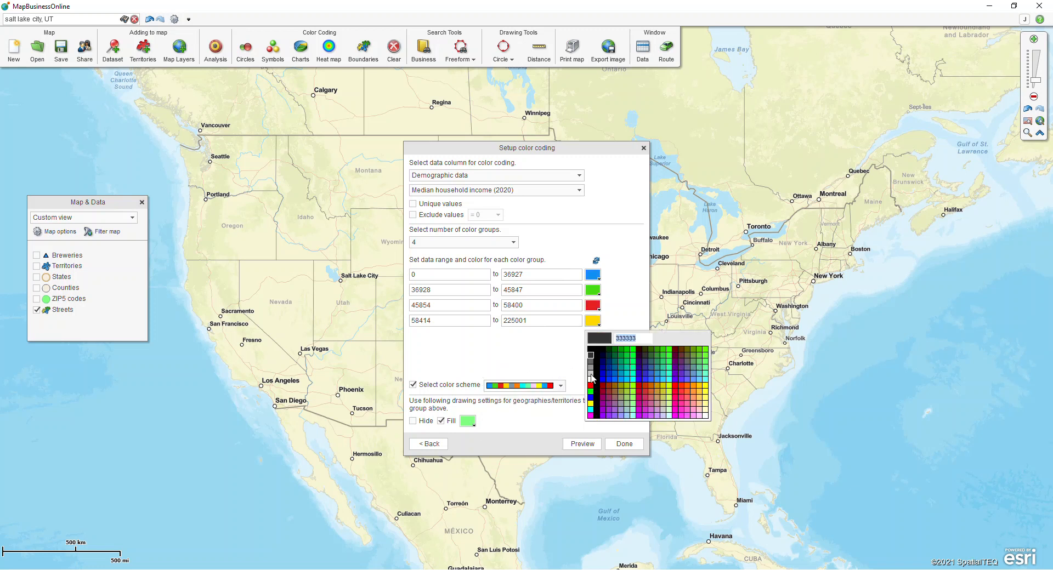
left_click(591, 415)
left_click(593, 275)
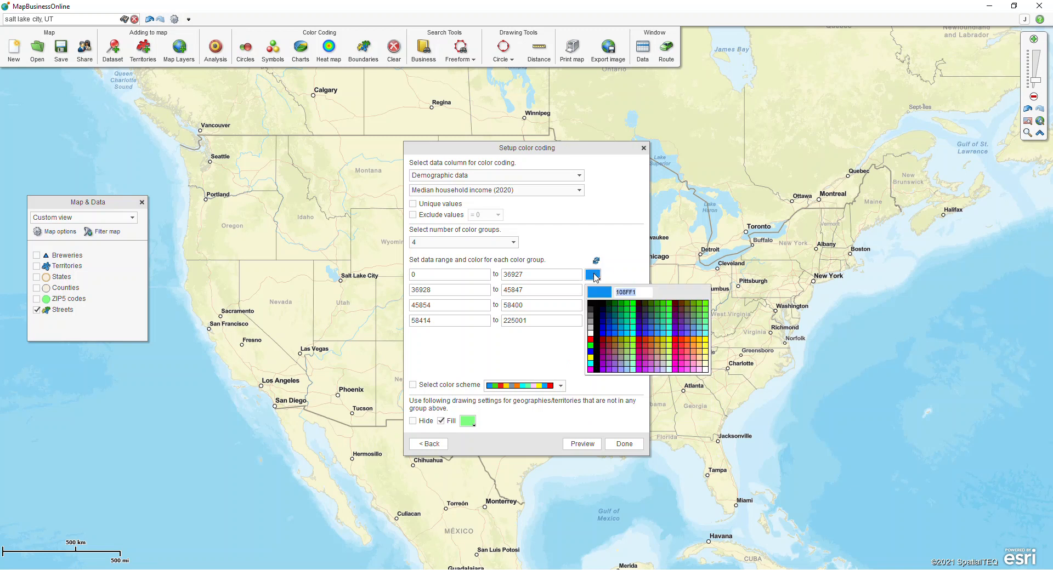
left_click(612, 320)
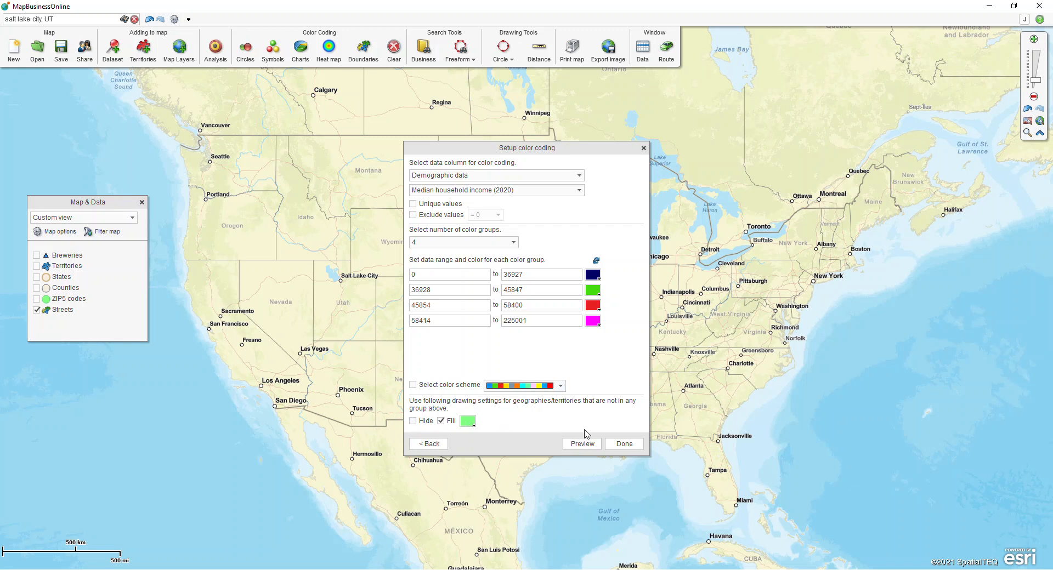
left_click(625, 443)
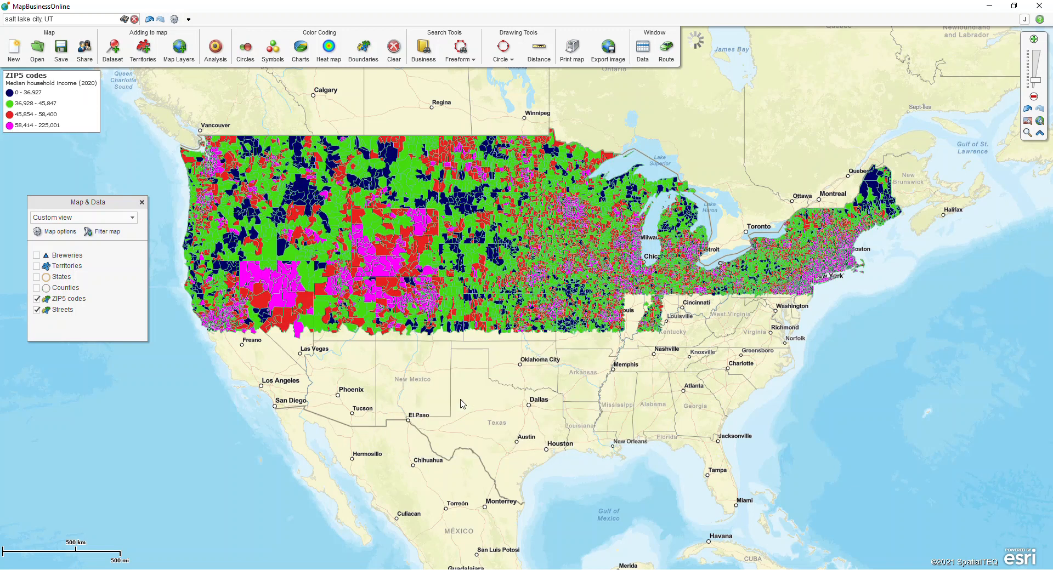
mouse_move(461, 405)
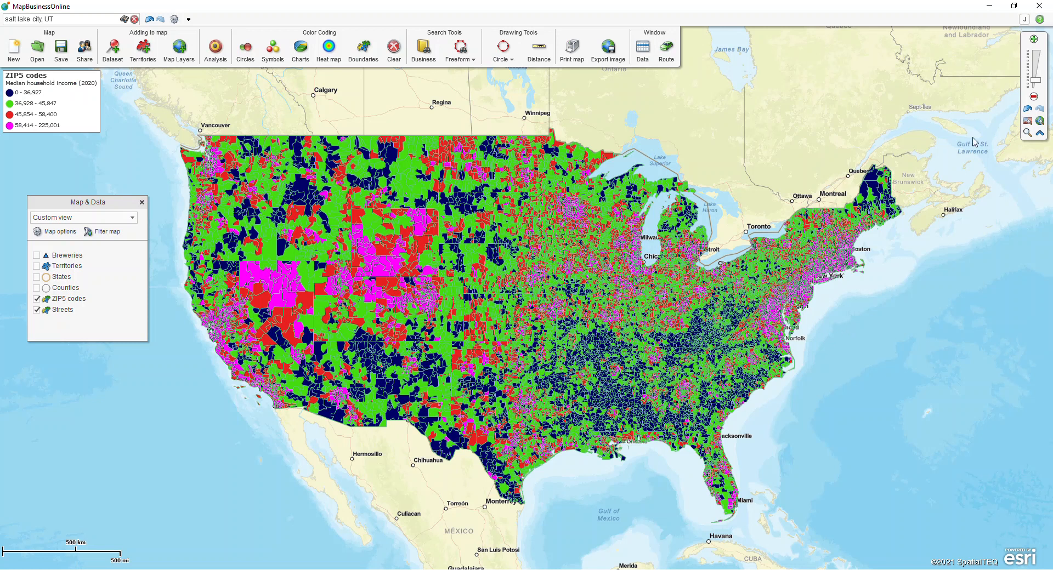
Step: Move the ZIP5 codes income legend onto the map beside the San Francisco Bay Area
left_click(1028, 134)
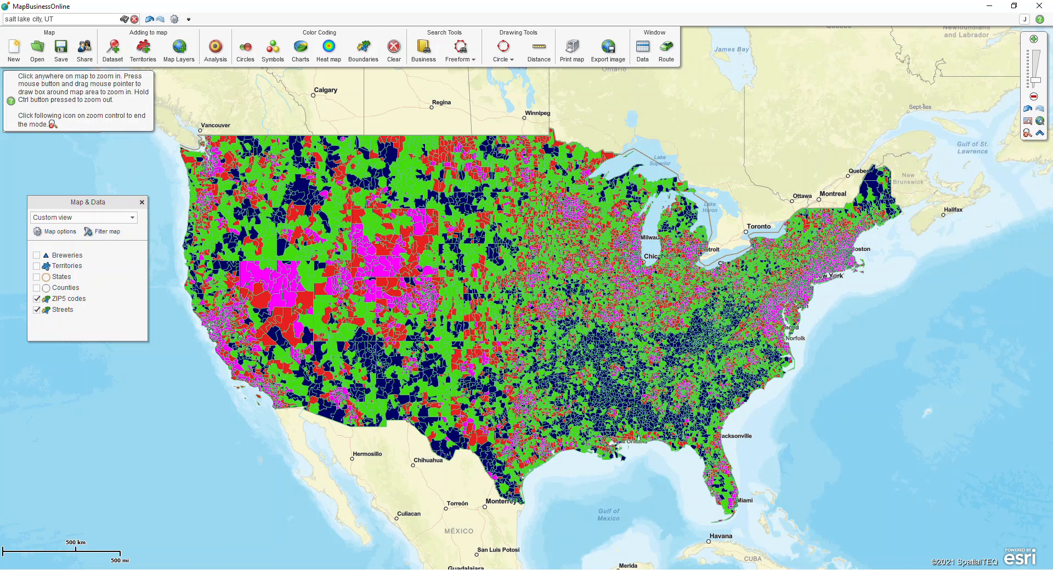
left_click_drag(188, 317, 244, 353)
left_click_drag(348, 159, 597, 472)
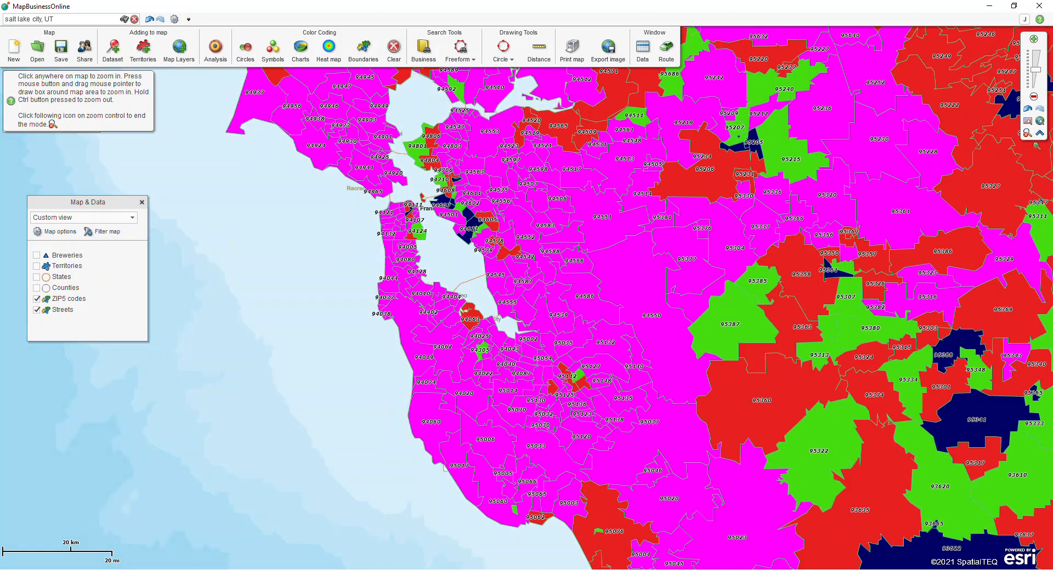
left_click(1027, 133)
left_click_drag(53, 83, 263, 205)
left_click(241, 250)
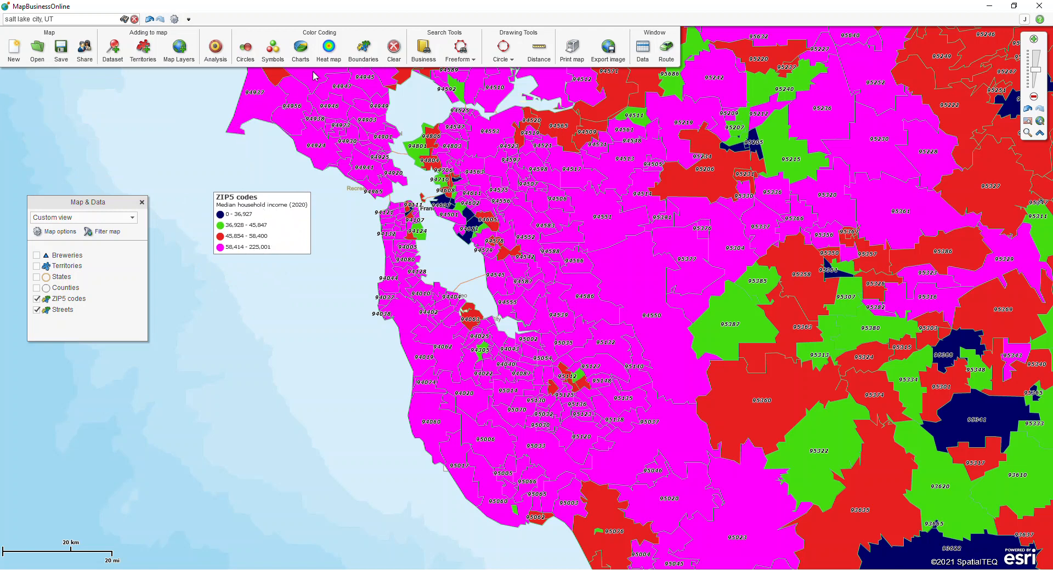
Step: Edit the income ranges to 36928–60000, 60001–100000 and 100001–225001 and apply the color coding
left_click(363, 57)
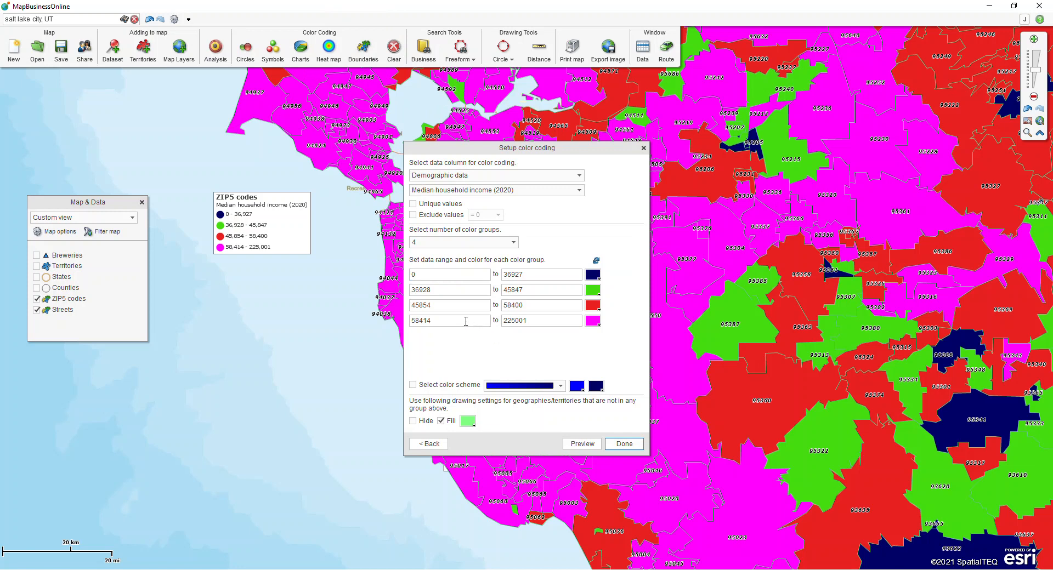
double_click(537, 289)
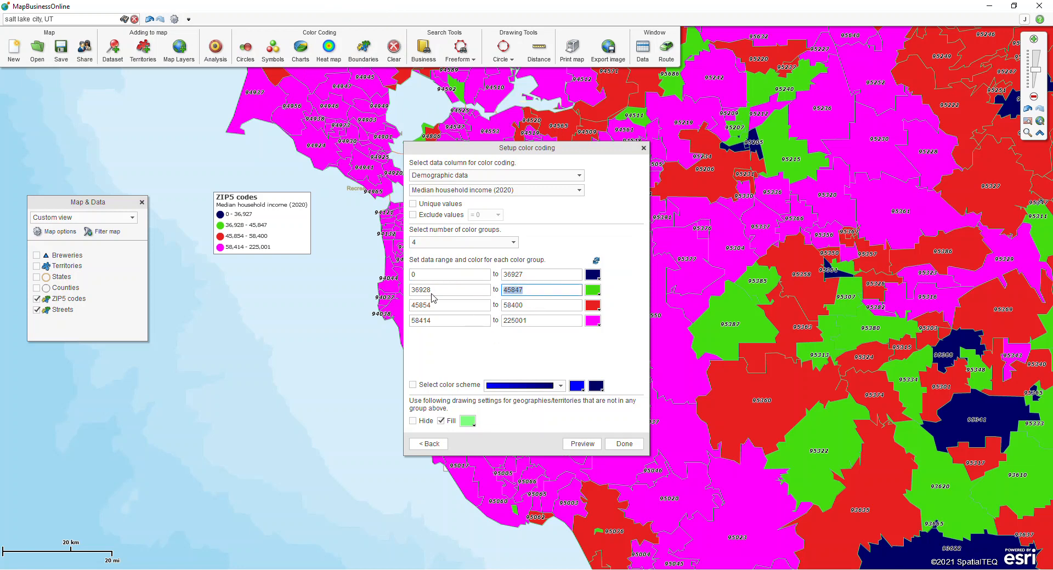
type("60000")
key("Tab")
type("60001")
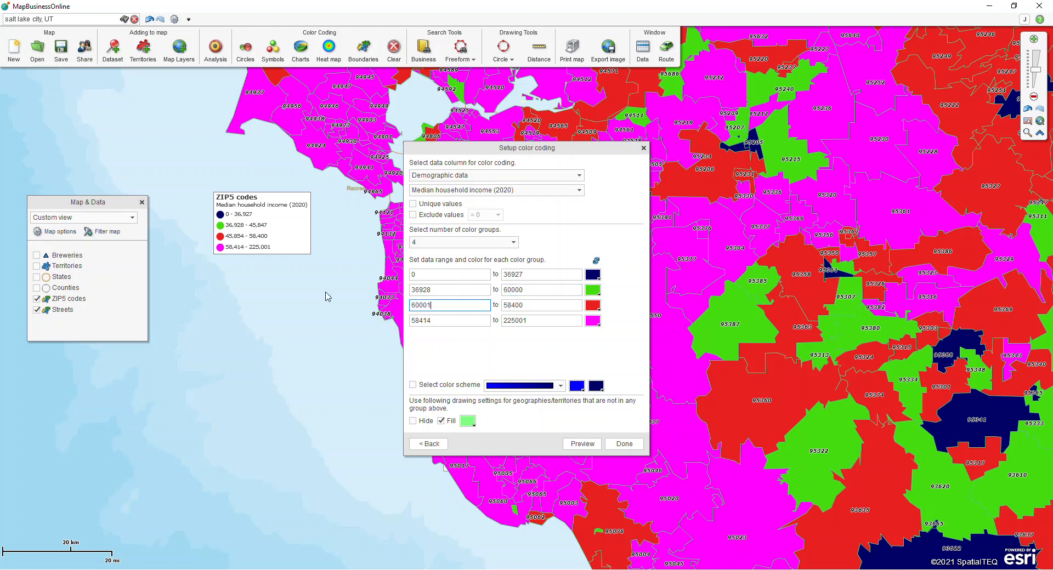
double_click(527, 303)
type("100000")
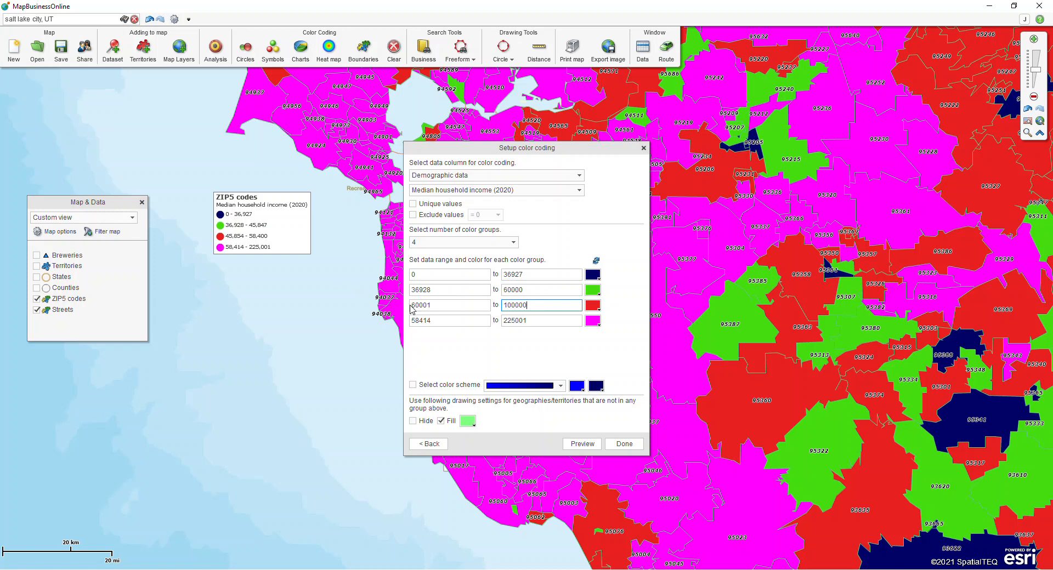
key("Tab")
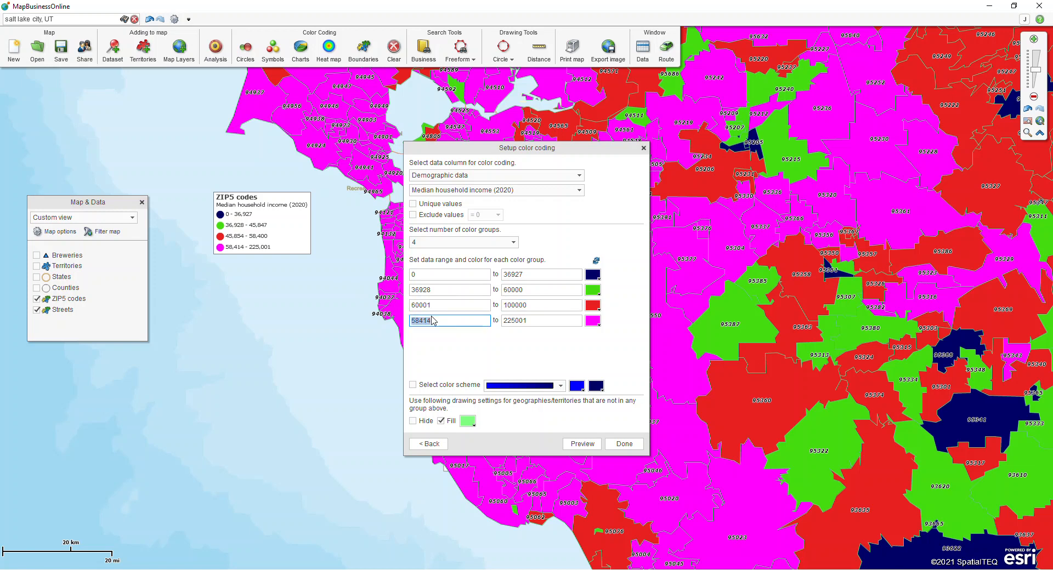
type("100001")
left_click(622, 443)
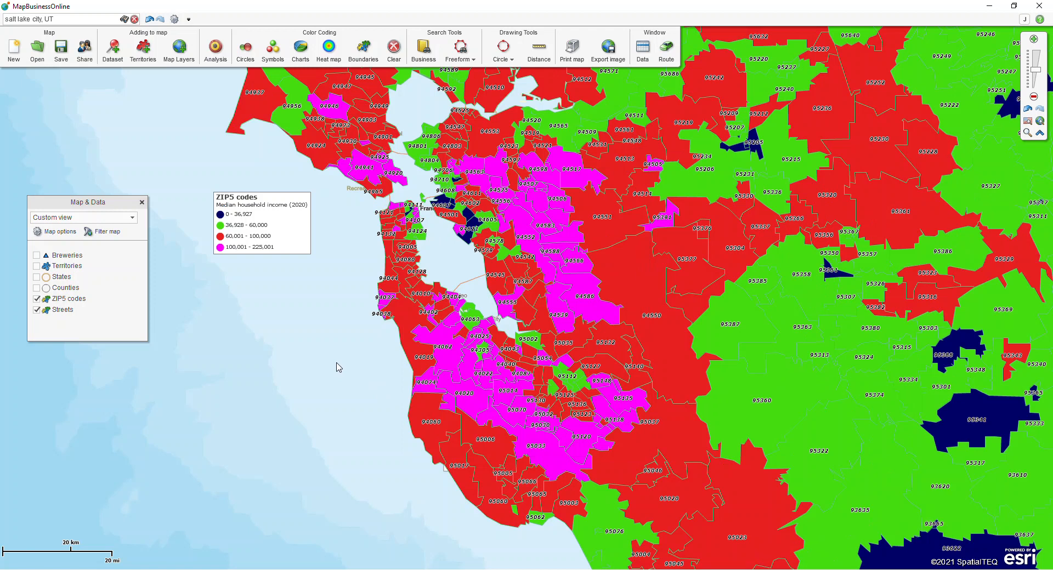
Step: Set the ZIP5 codes layer's fill transparency to 40%
mouse_move(110, 303)
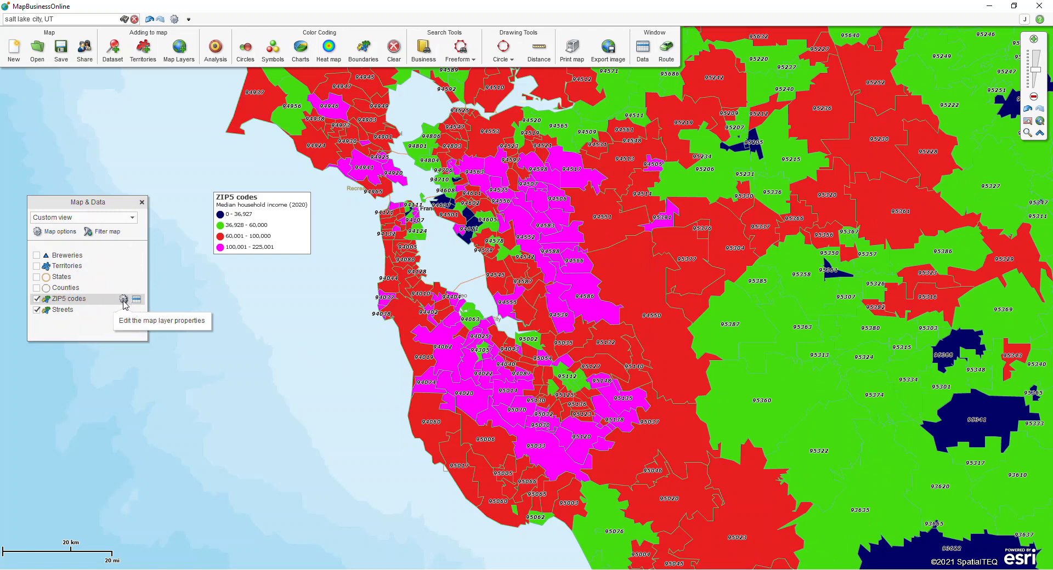
left_click(124, 299)
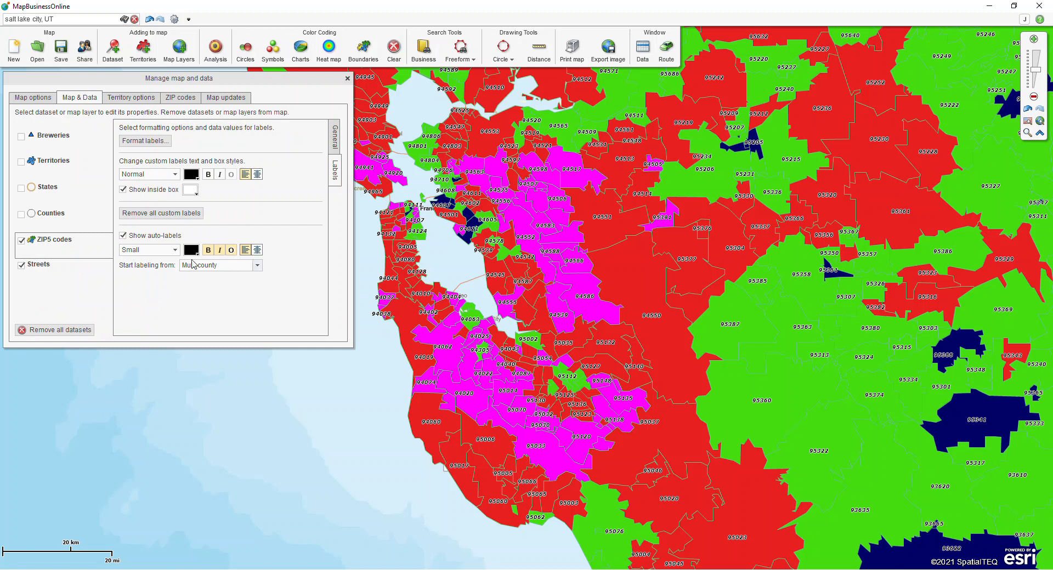
left_click(336, 139)
left_click_drag(164, 160, 185, 167)
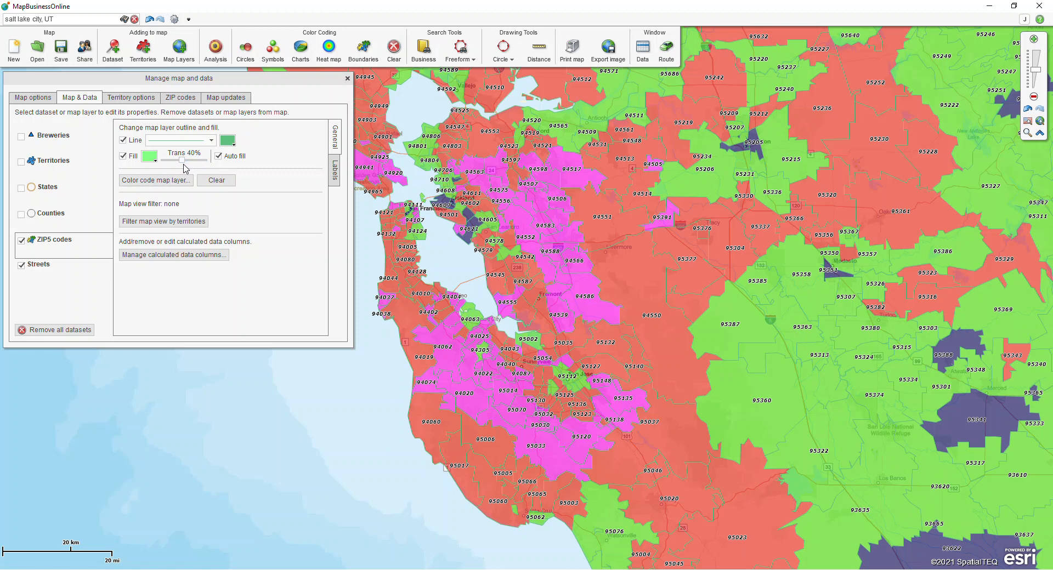
Step: Open the ZIP5 auto-label format settings and enable label line #1 with Demographic data
left_click(336, 183)
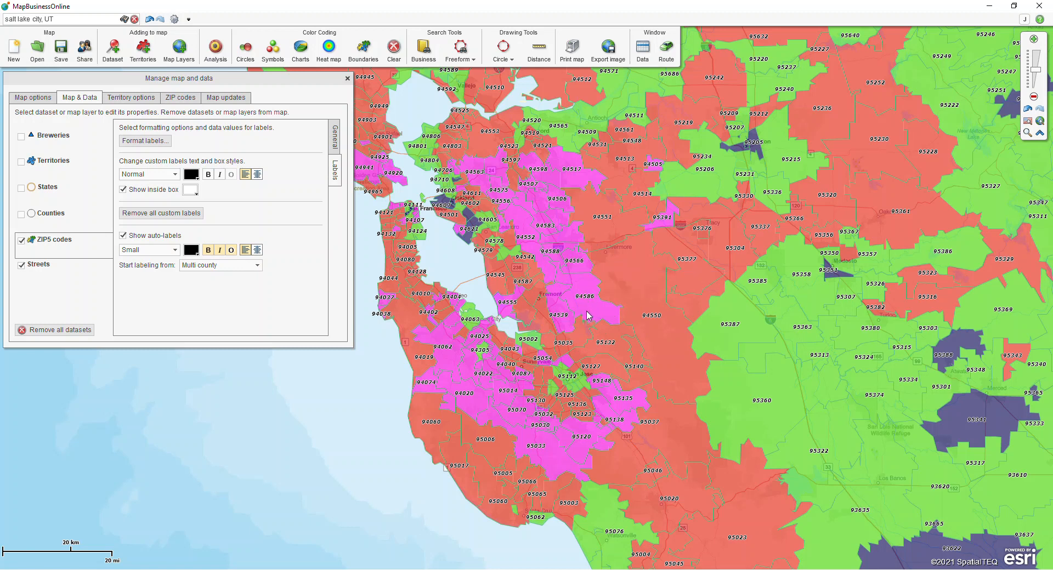
mouse_move(587, 299)
left_click(153, 141)
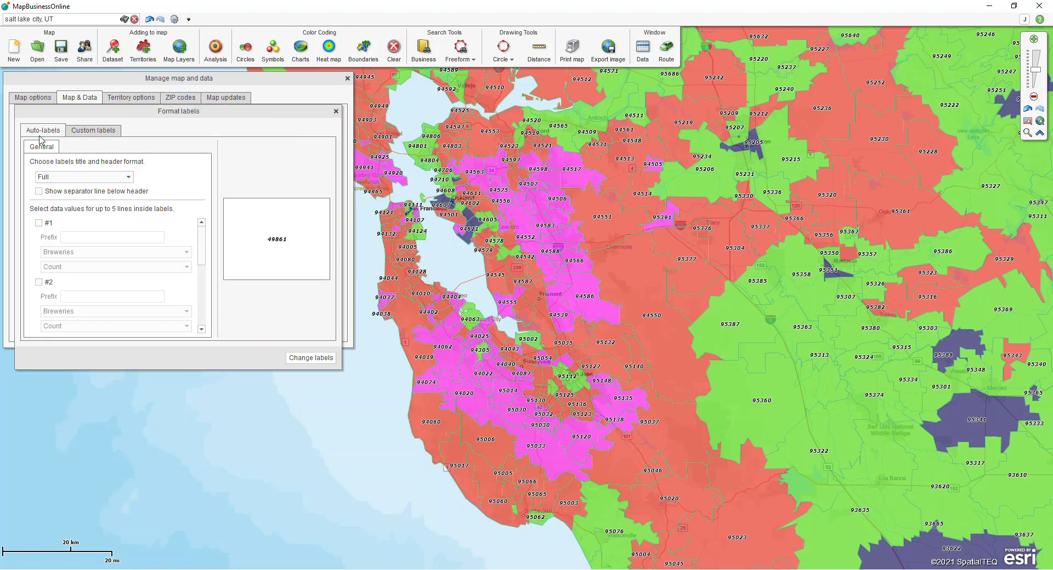
left_click(38, 222)
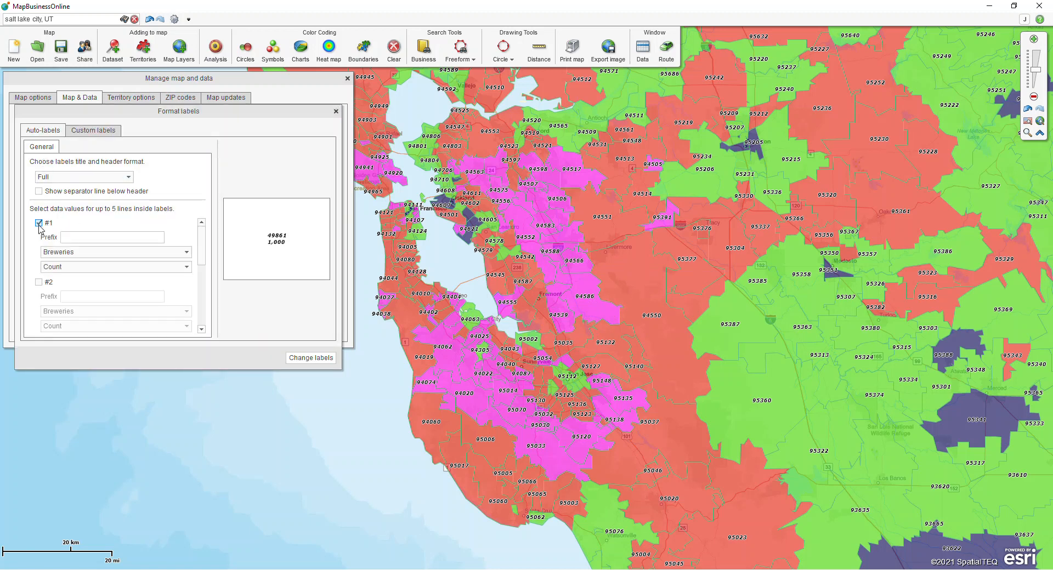
left_click(102, 252)
left_click(107, 278)
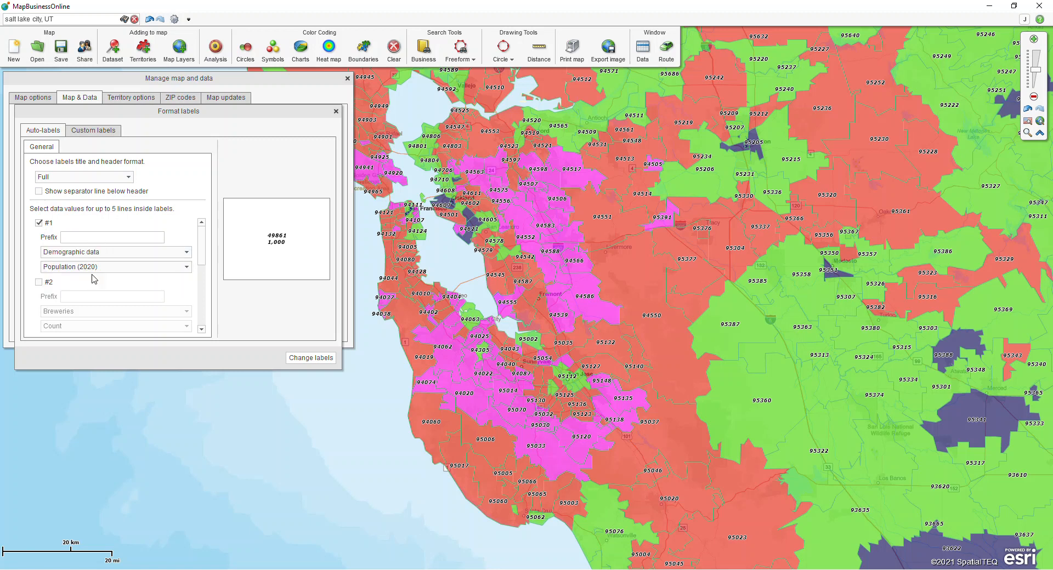
Step: Set label line #1 to show Median household income (2020)
left_click(149, 271)
left_click(188, 344)
left_click(188, 344)
left_click(189, 343)
left_click_drag(188, 343, 188, 343)
left_click(159, 303)
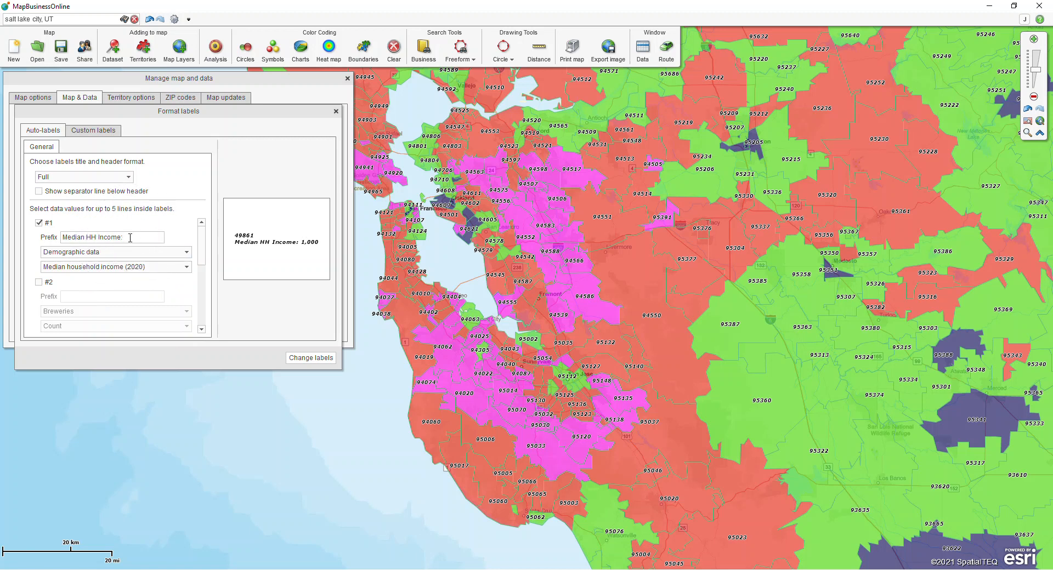
Step: Apply the Median HH Income labels to ZIP5 codes and set the auto-label text size to Normal
key("ctrl+a")
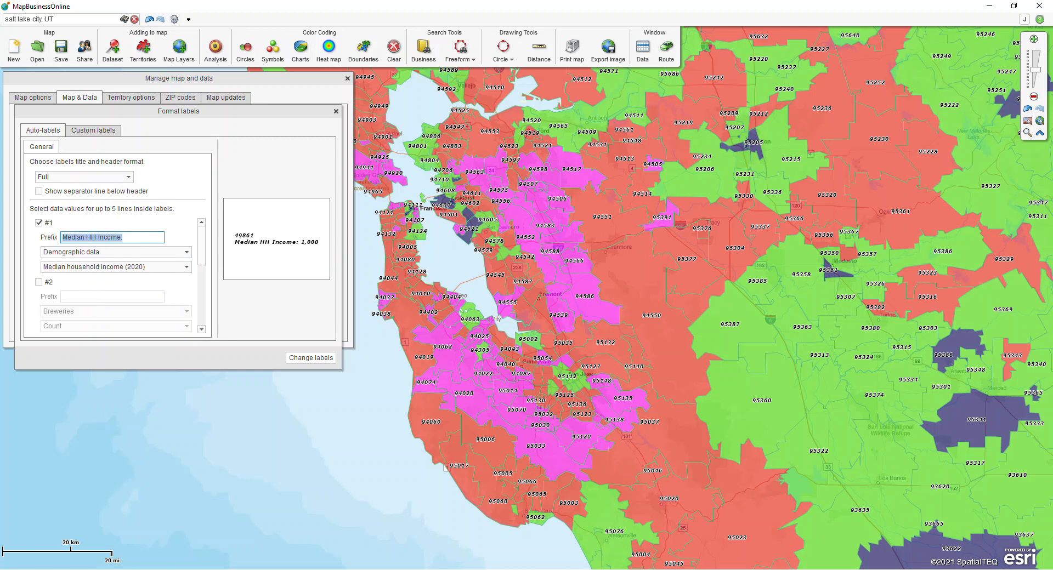
left_click(318, 359)
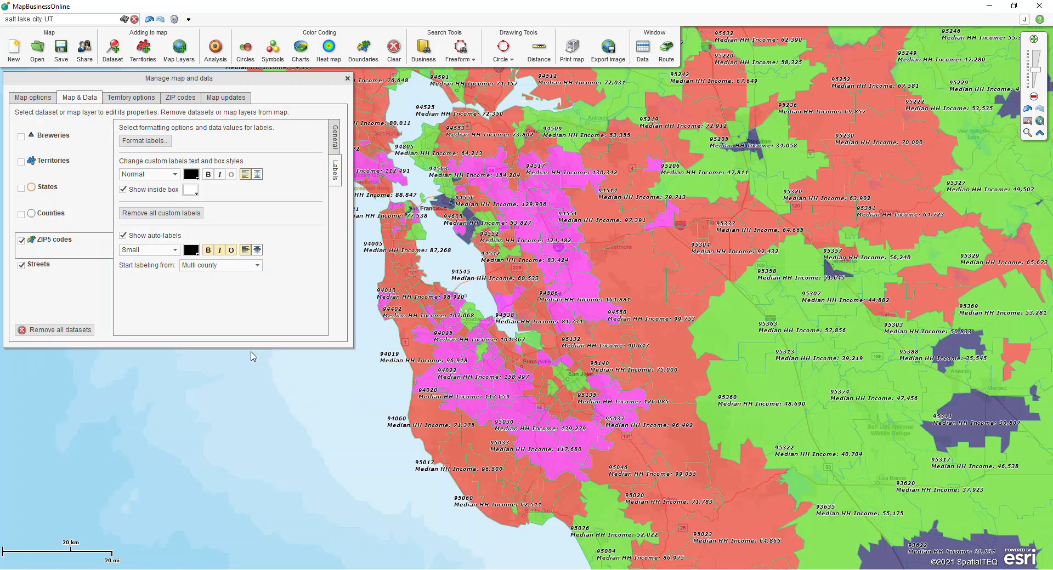
left_click(148, 251)
left_click(144, 274)
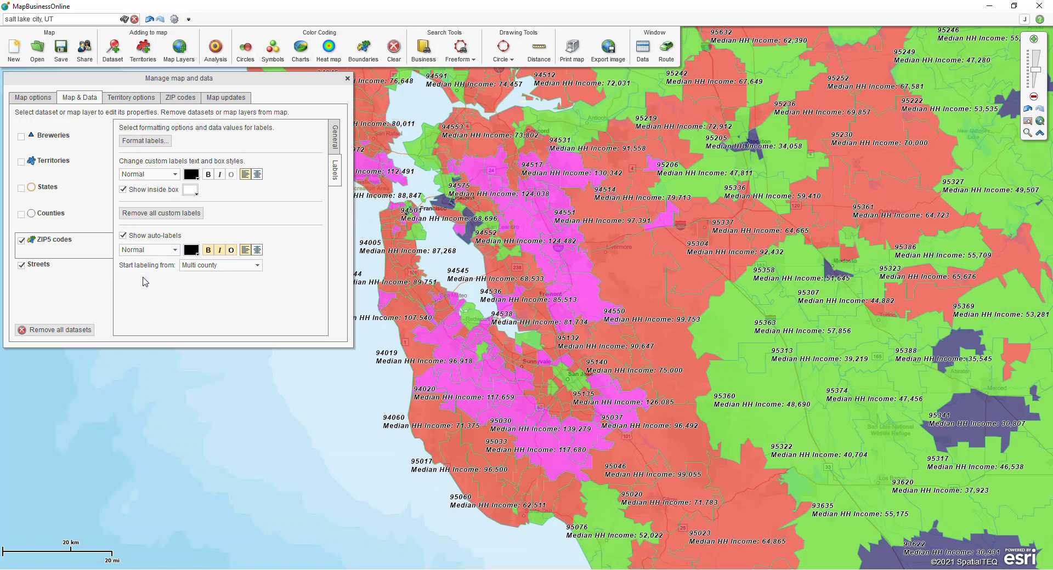
Step: Switch to the compact map data panel and move the ZIP5 codes legend into the map's upper-left corner near Palo Alto
left_click(347, 79)
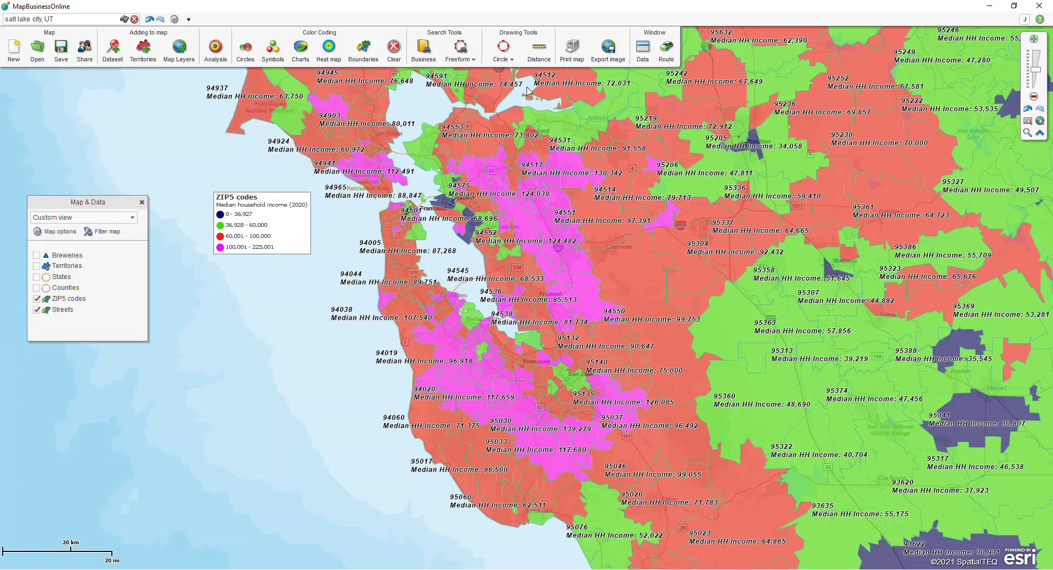
left_click(1027, 133)
left_click_drag(376, 276, 573, 400)
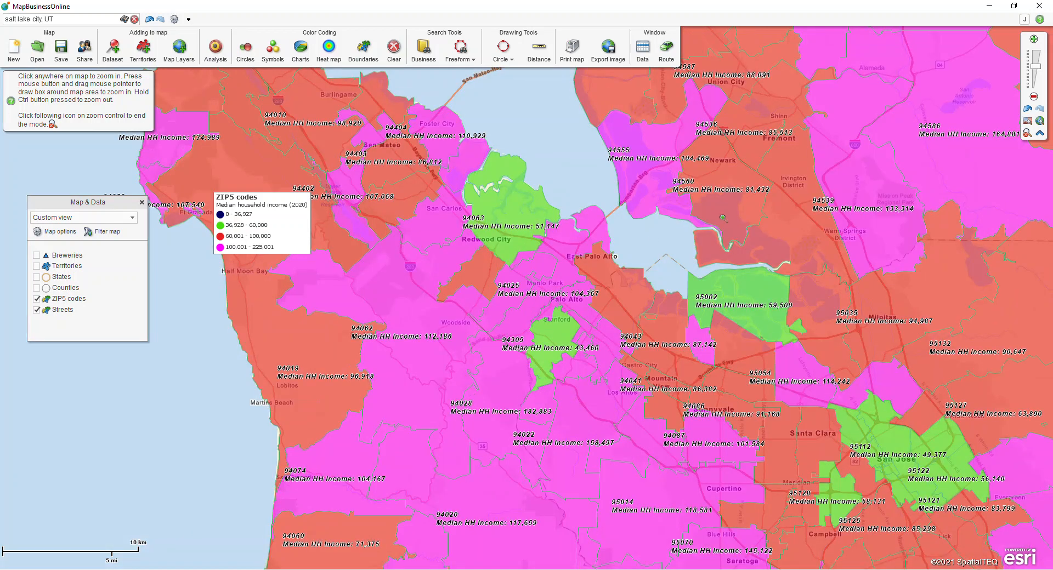
left_click(1027, 132)
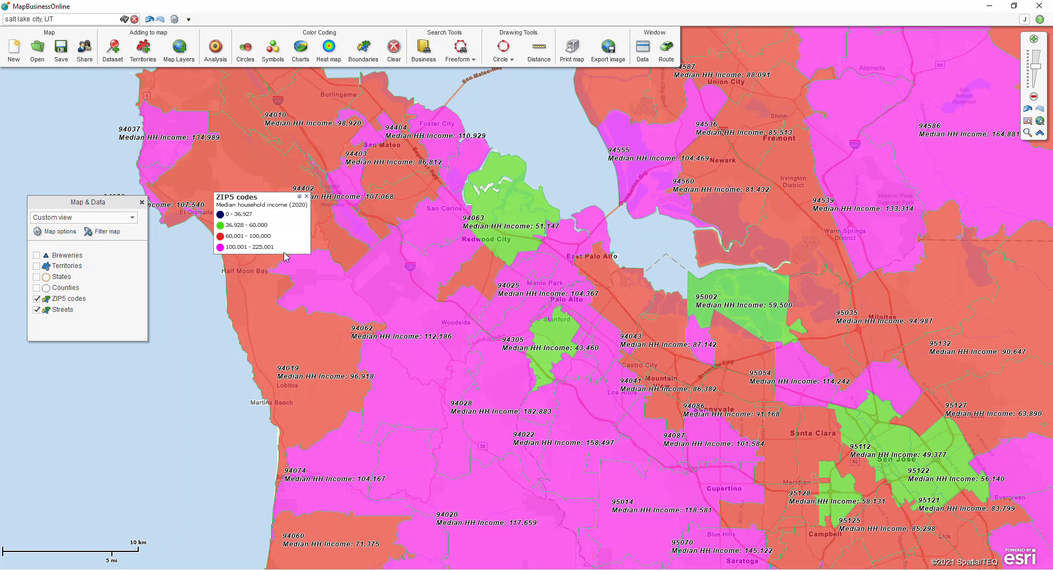
left_click_drag(264, 199, 92, 114)
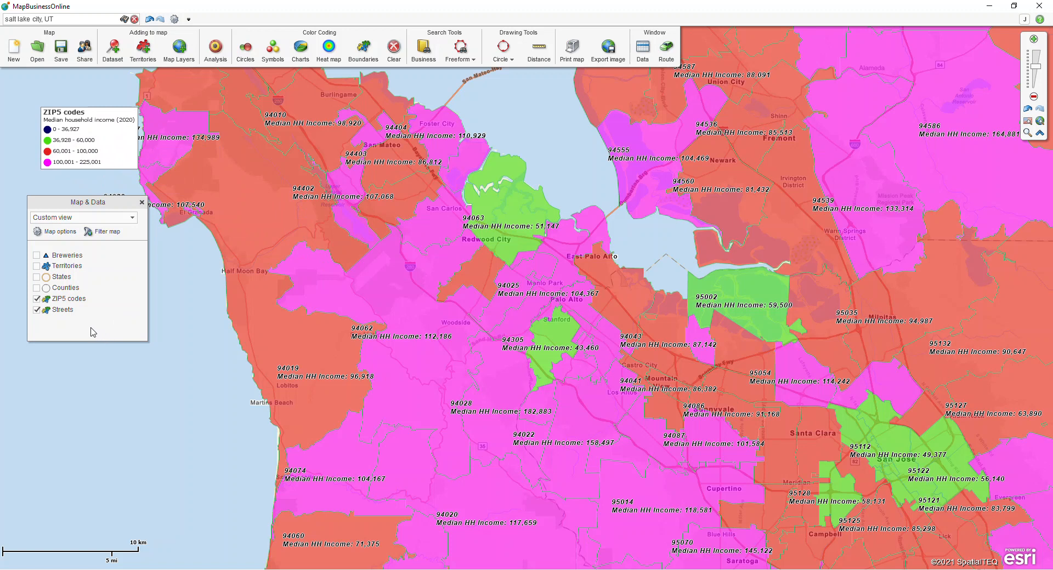
Step: Hide the ZIP5 codes layer and show the Territories layer across the whole country
left_click(36, 298)
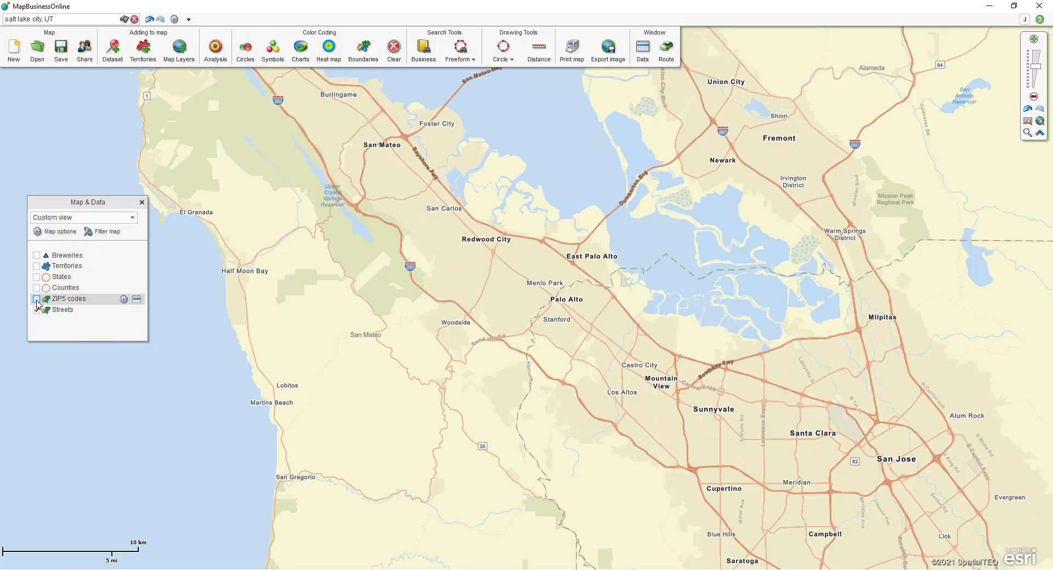
left_click(37, 266)
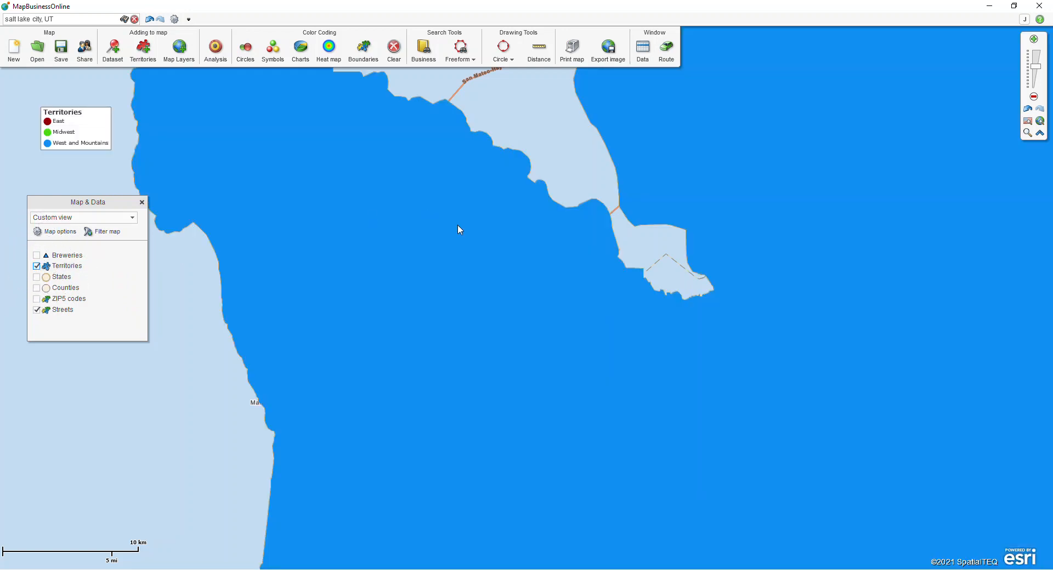
left_click(1027, 121)
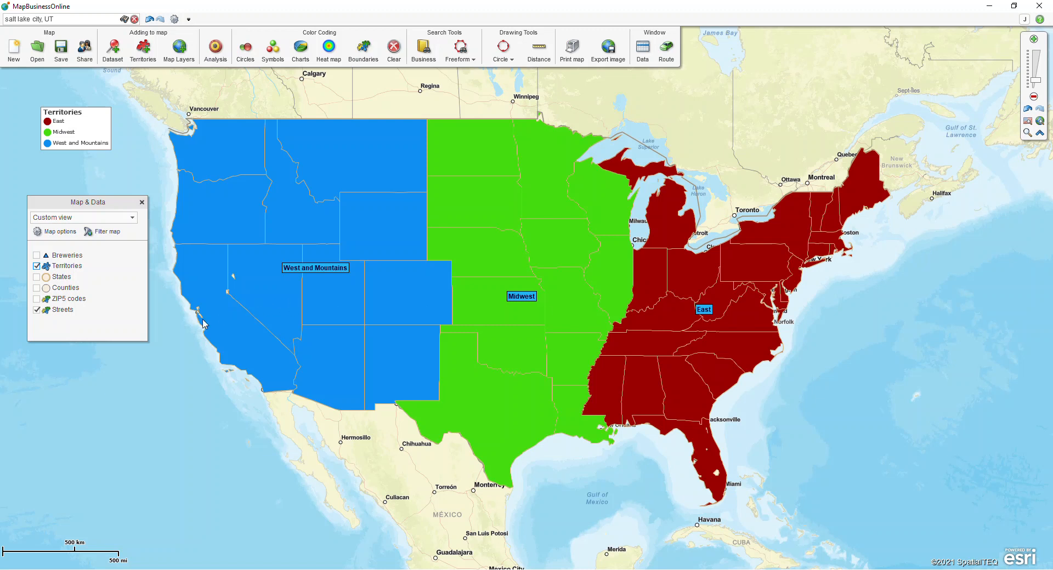
Step: Move the East, Midwest and West and Mountains territory labels slightly higher
left_click_drag(705, 310, 713, 269)
left_click_drag(525, 300, 527, 263)
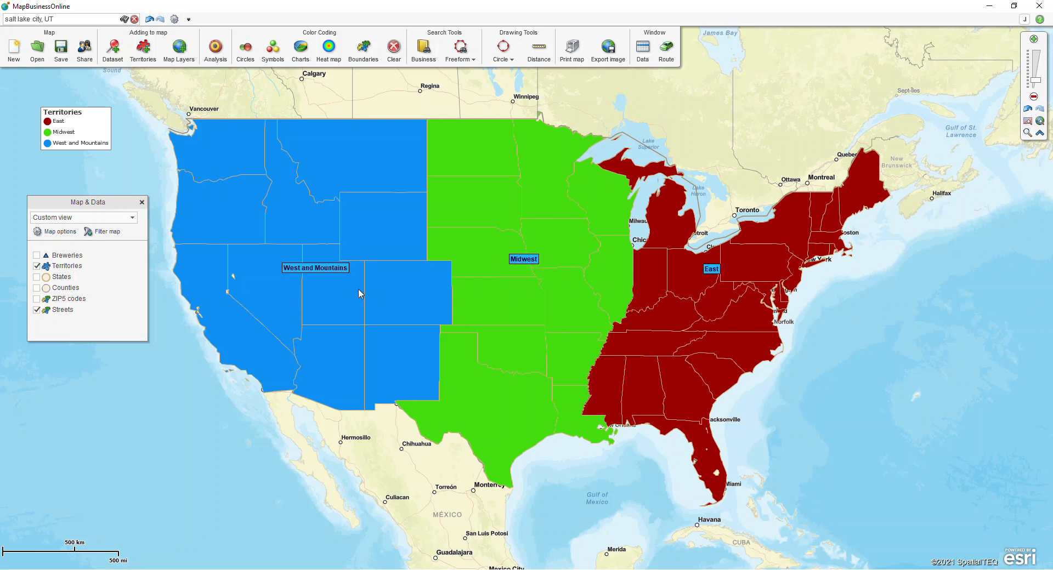
left_click_drag(319, 273, 317, 246)
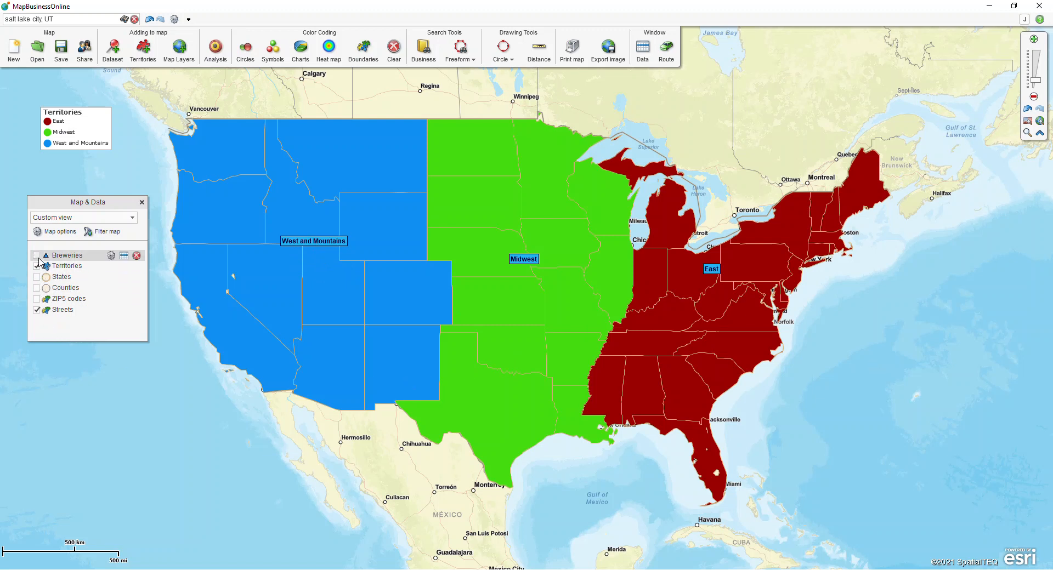
Step: Show the Breweries layer on the map
key("ctrl")
key("ctrl")
key("ctrl")
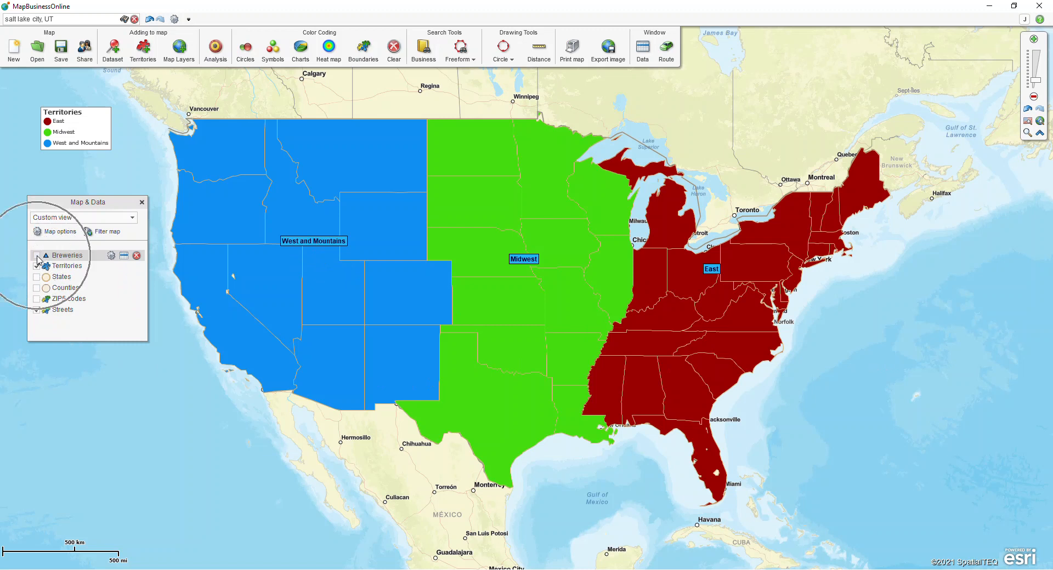
left_click(37, 256)
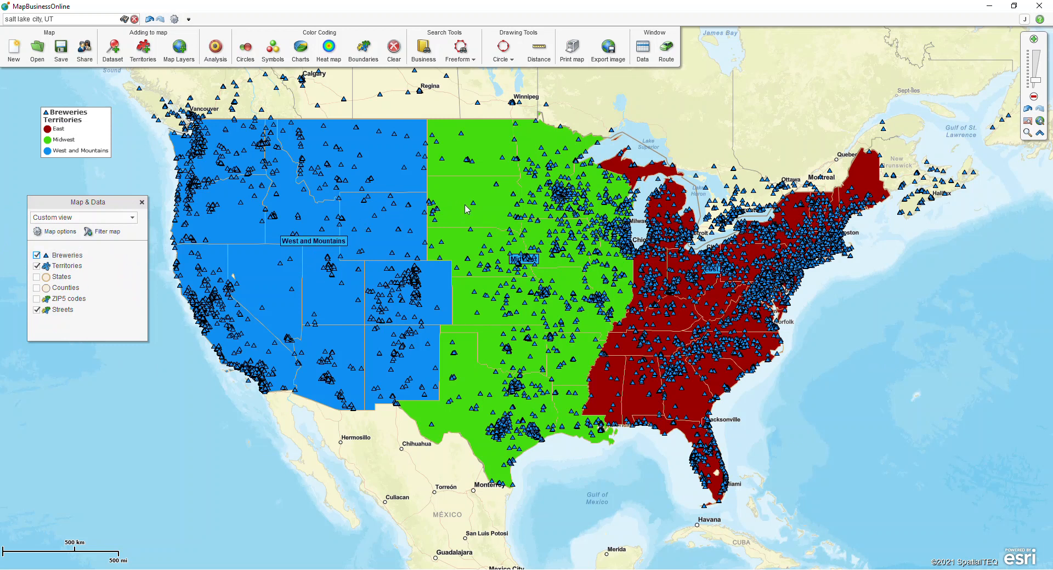
Step: Start boundary color coding and choose the Territories layer
mouse_move(474, 206)
left_click(361, 61)
left_click(453, 236)
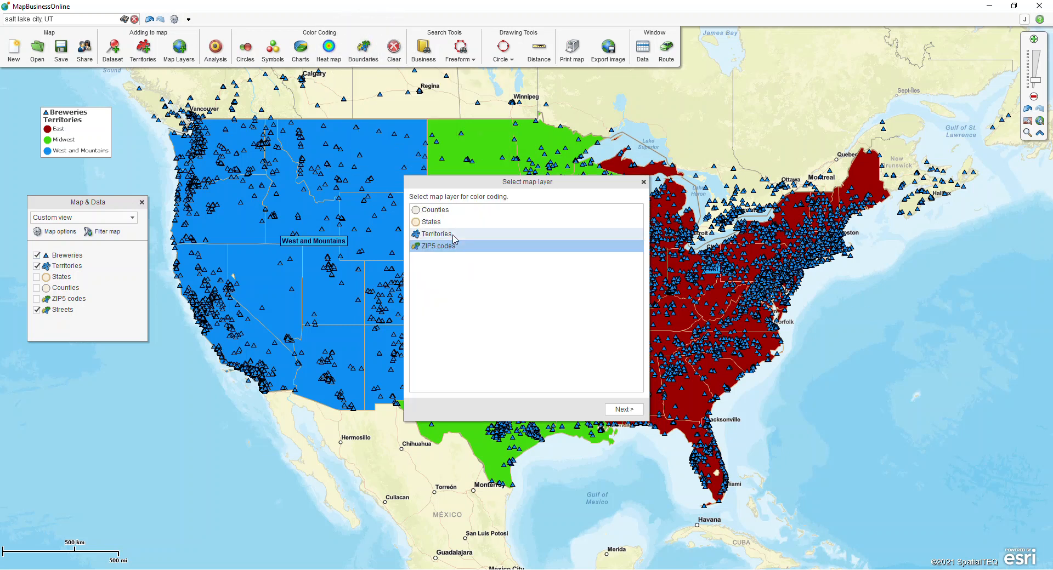
left_click(620, 410)
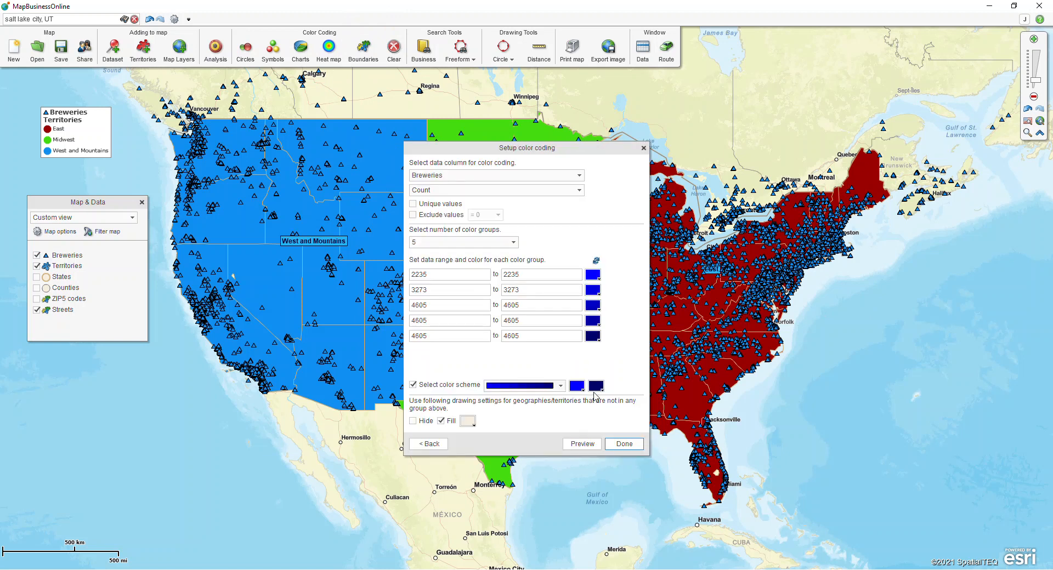
left_click(521, 176)
left_click(500, 206)
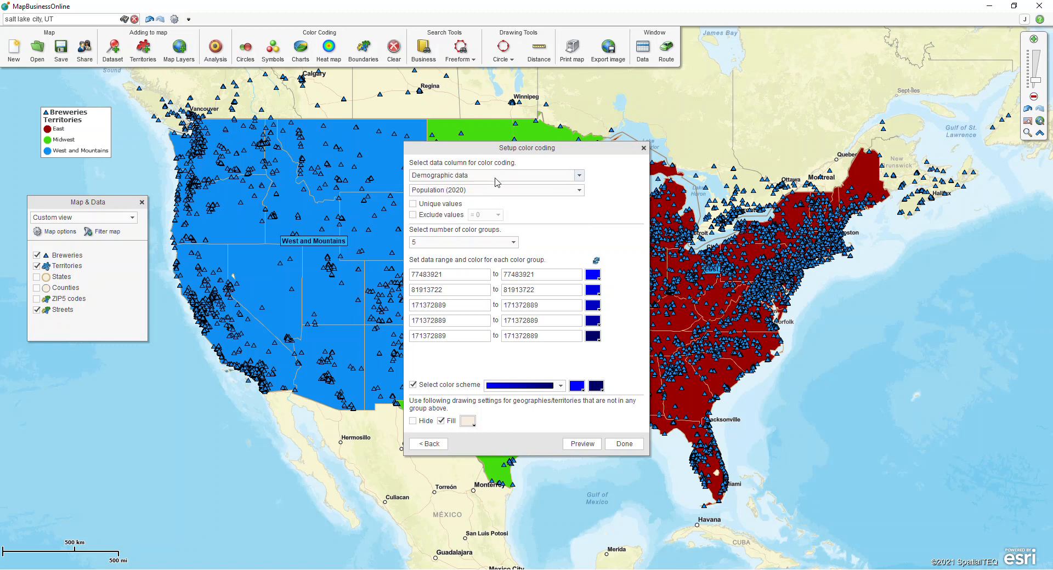
left_click(579, 176)
left_click(482, 184)
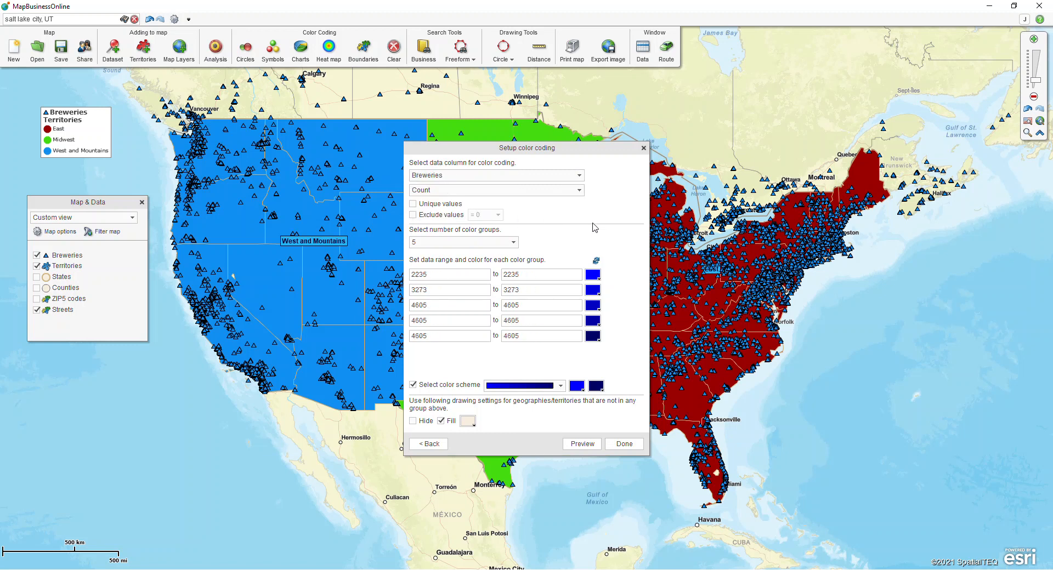
Step: Color-code territories by the Breweries Sales: Total value
left_click(579, 191)
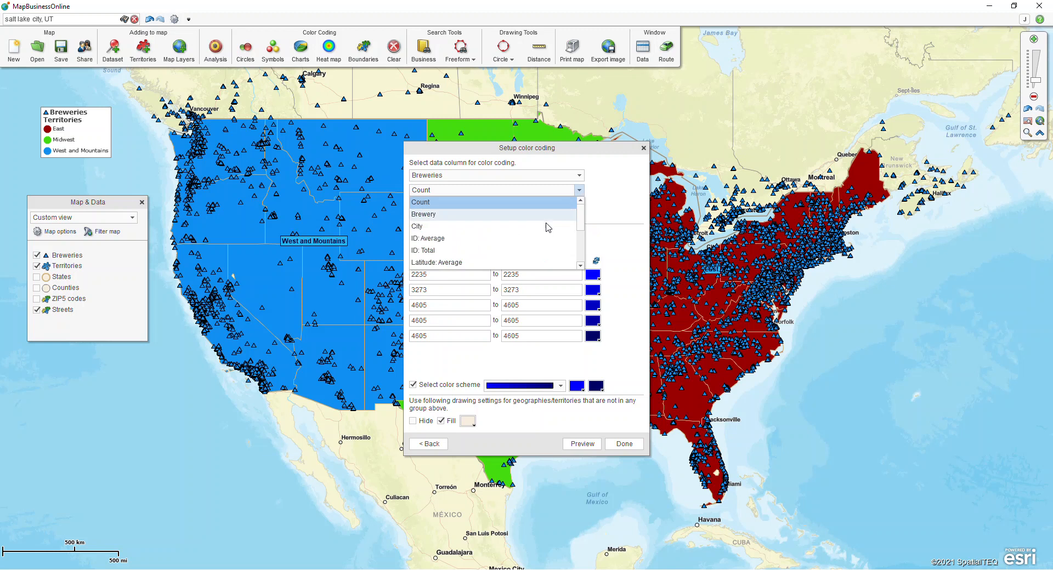
scroll(540, 233, "down", 2)
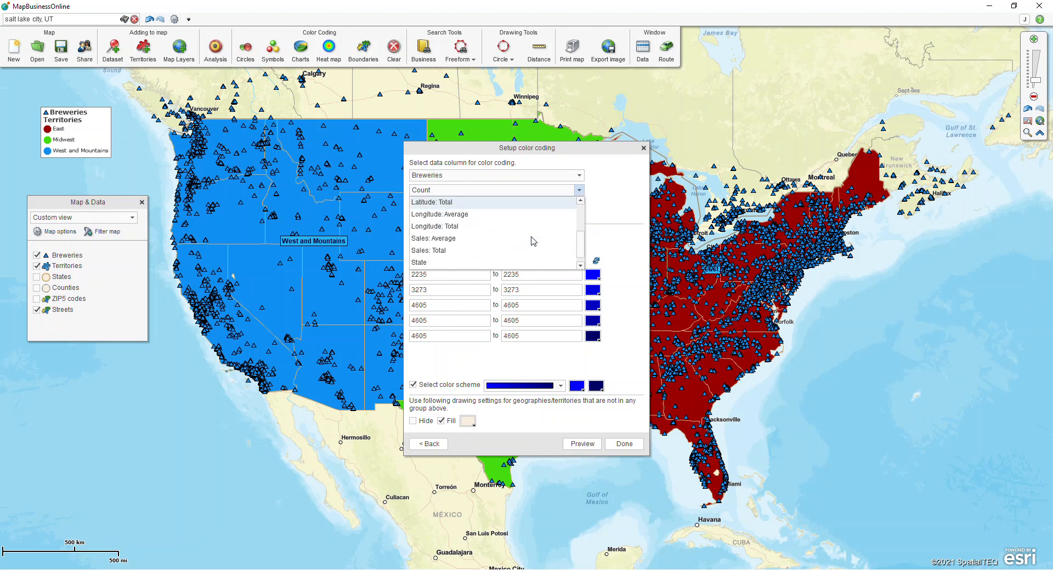
left_click(510, 250)
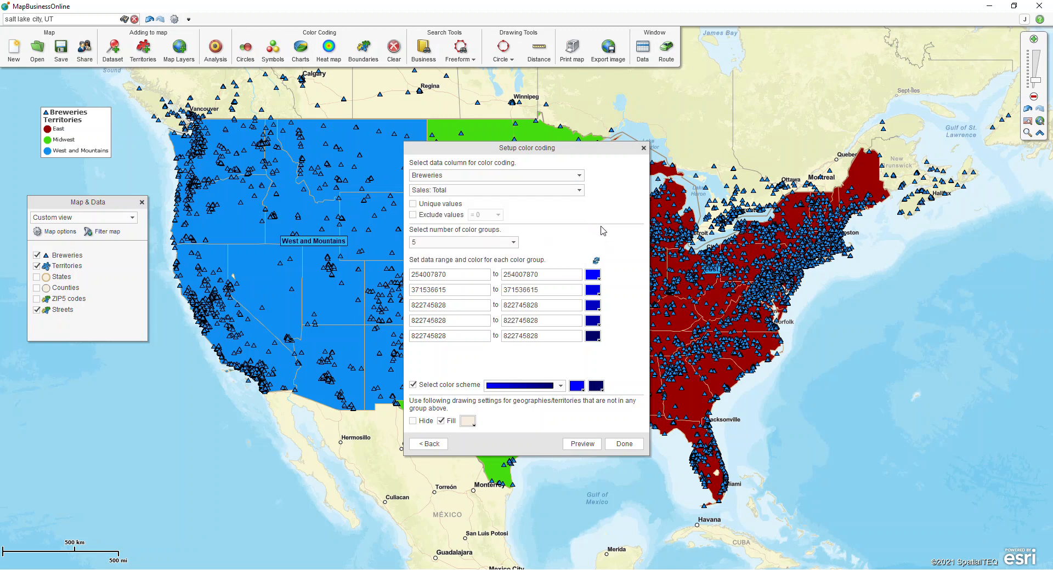
left_click(513, 242)
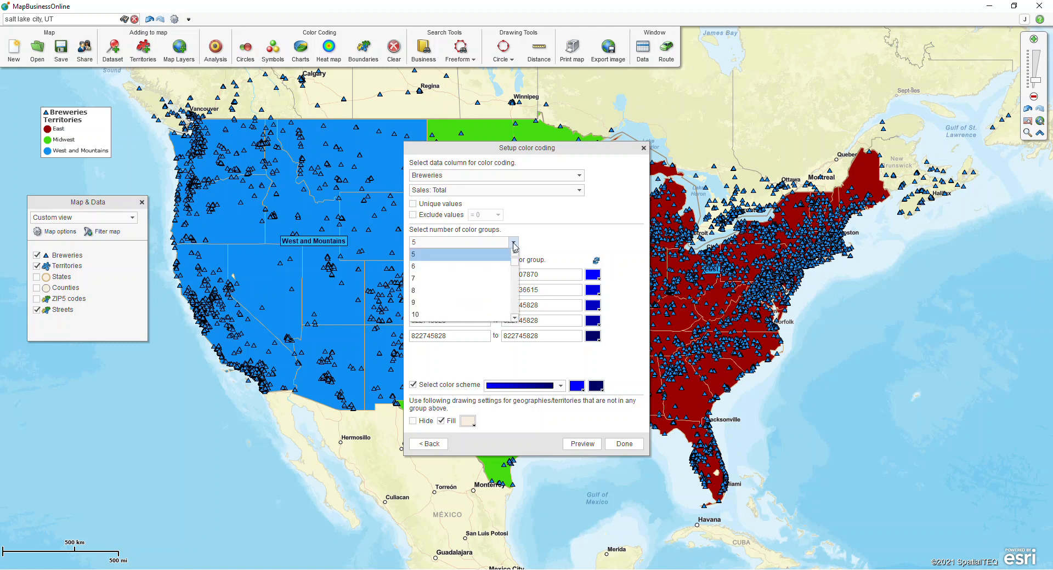
left_click(514, 253)
left_click(461, 254)
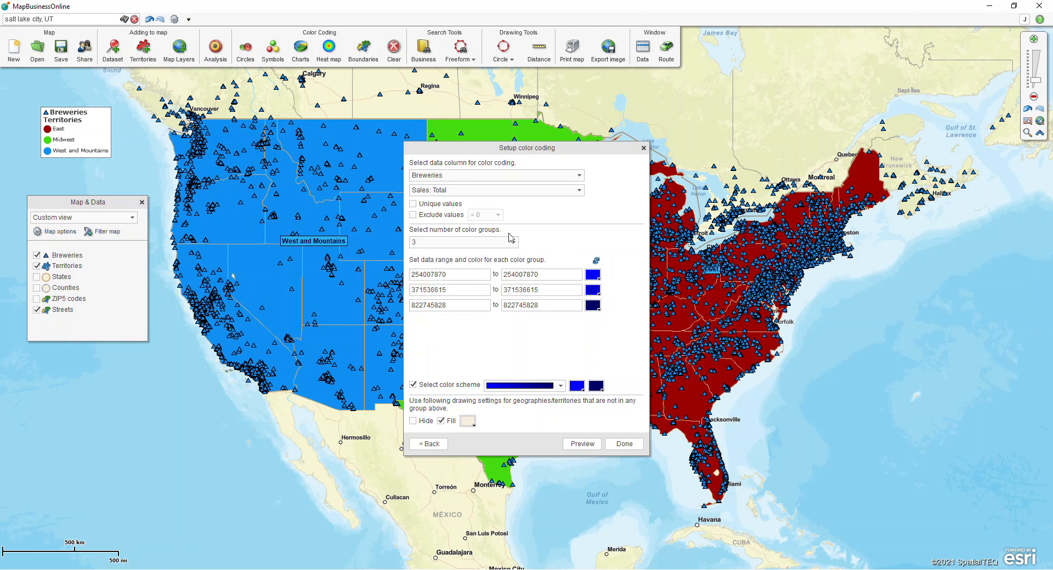
left_click(413, 204)
left_click(413, 204)
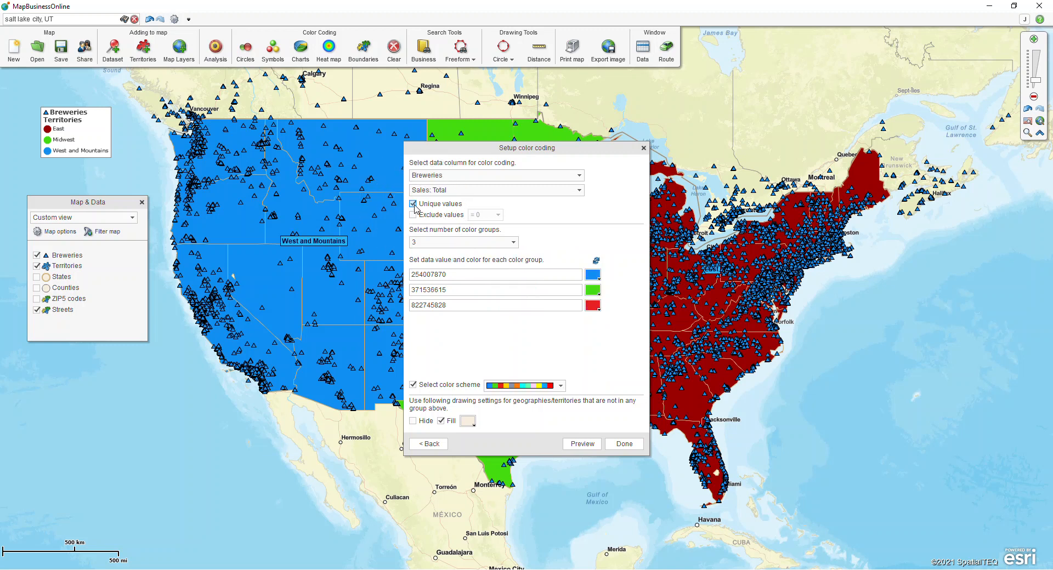
Step: Set three color groups and enable Unique values
left_click(434, 241)
left_click(447, 266)
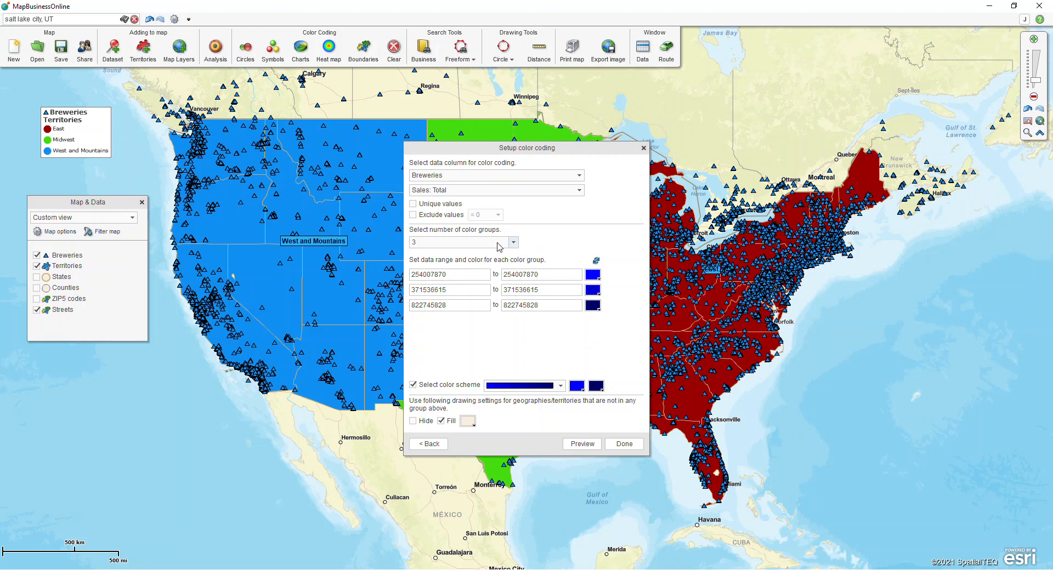
left_click(413, 204)
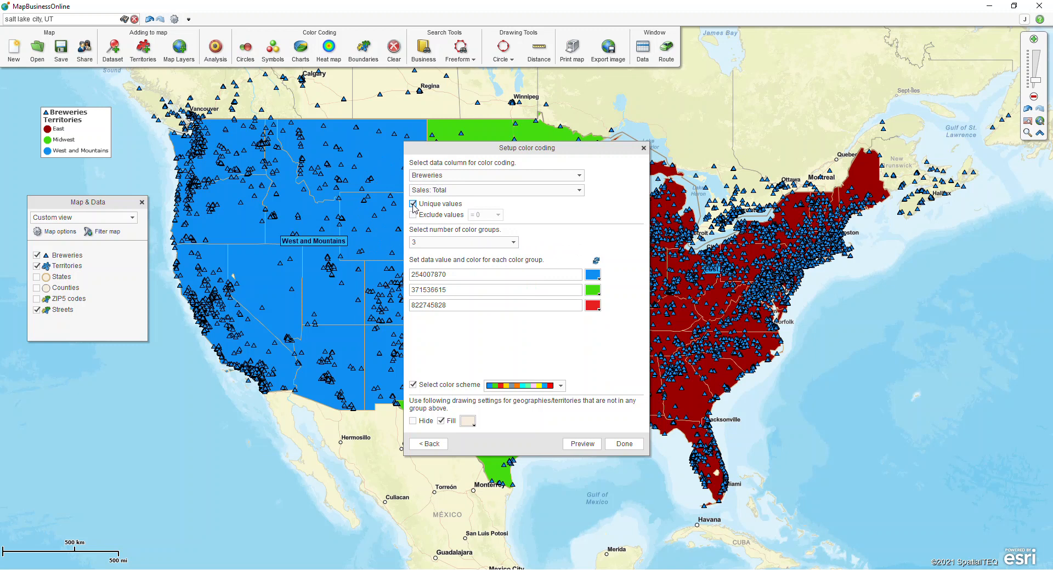
Step: Color the third territory group magenta and the first dark blue, and finish the color coding
left_click(593, 305)
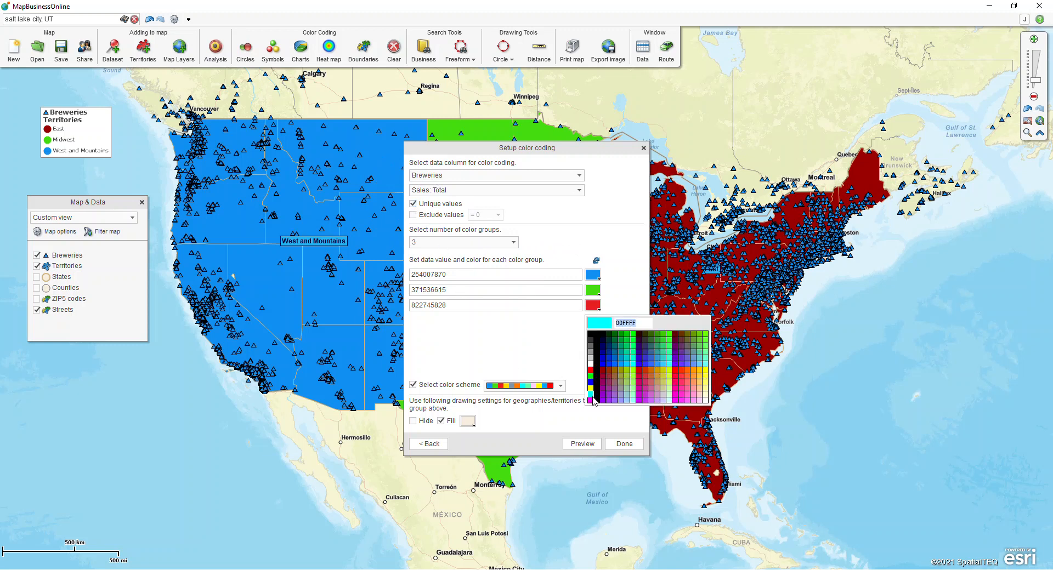
left_click(591, 401)
left_click(593, 275)
left_click(607, 329)
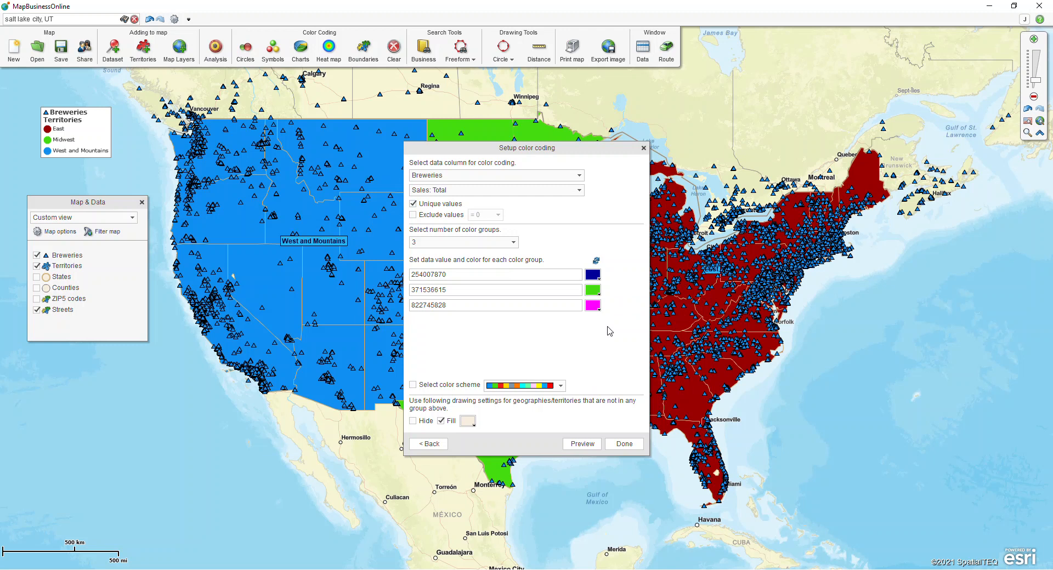
left_click(614, 444)
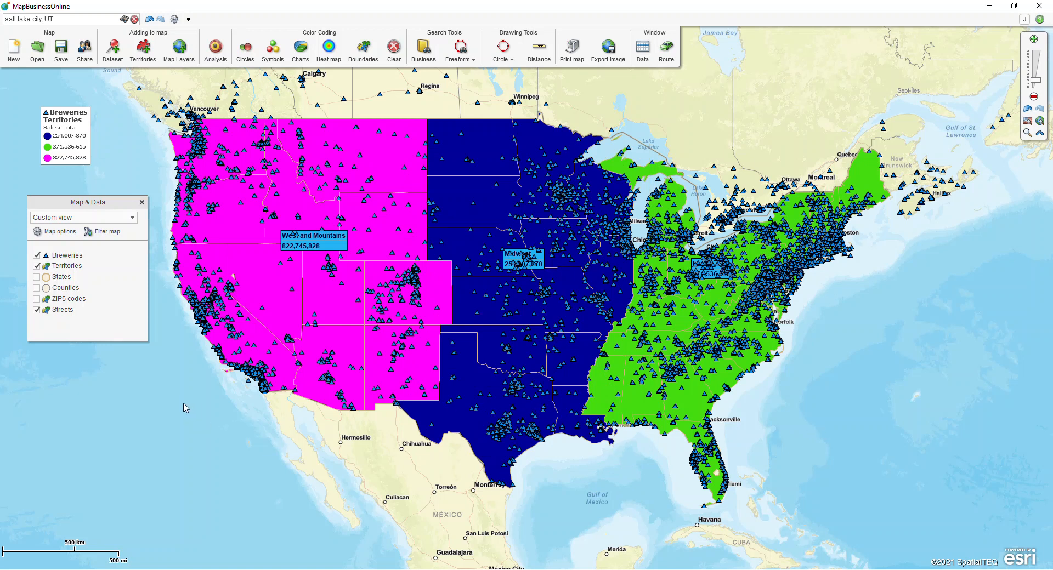
Step: Hide the Breweries layer and move the Territories legend slightly to the right
left_click(36, 256)
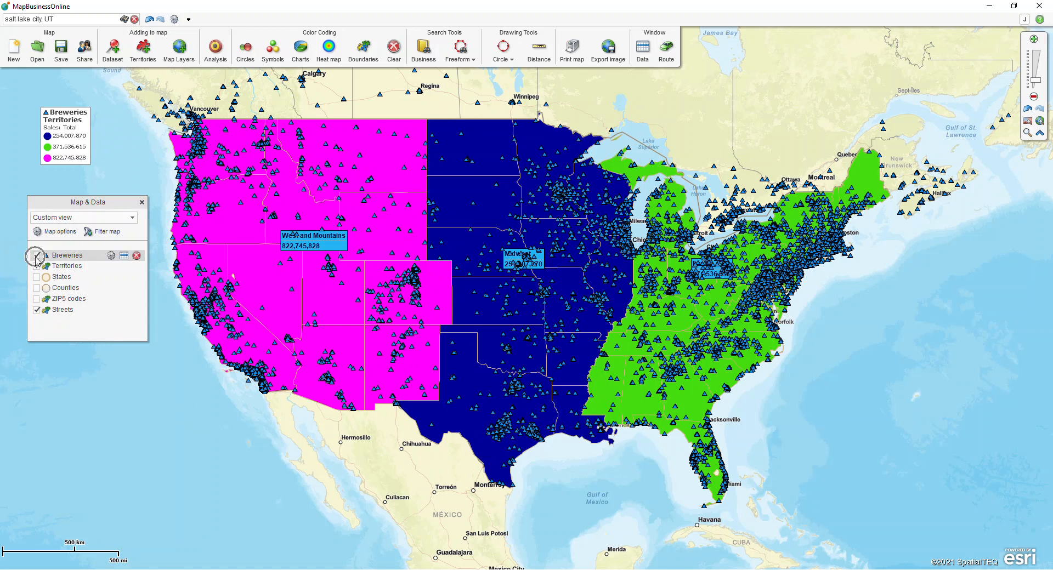
left_click(37, 256)
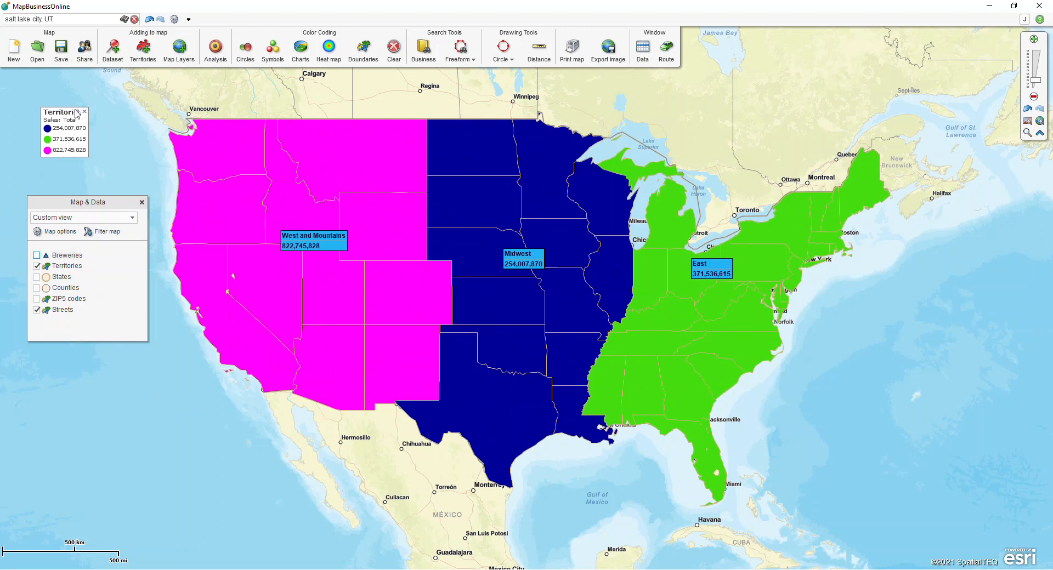
left_click_drag(68, 114, 148, 111)
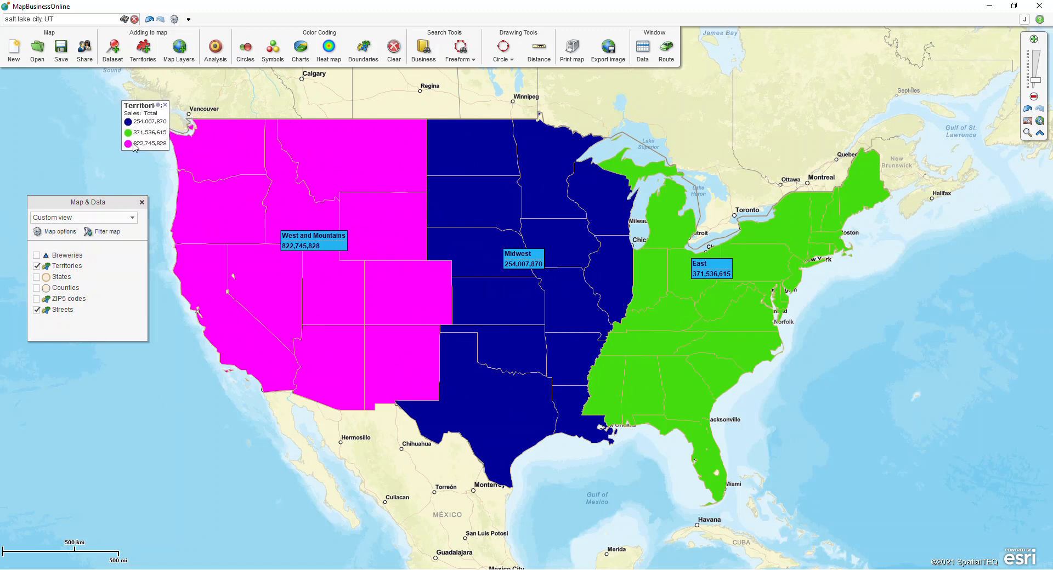